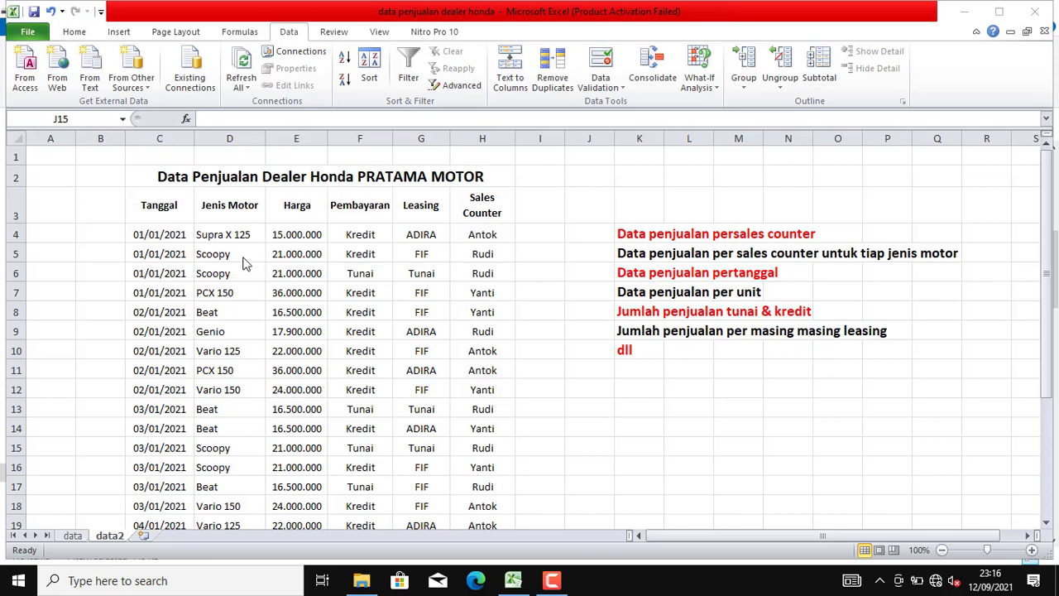
{"action": "scroll", "coordinate": [348, 321], "scroll_direction": "down", "scroll_amount": 3}
{"action": "scroll", "coordinate": [325, 331], "scroll_direction": "up", "scroll_amount": 3}
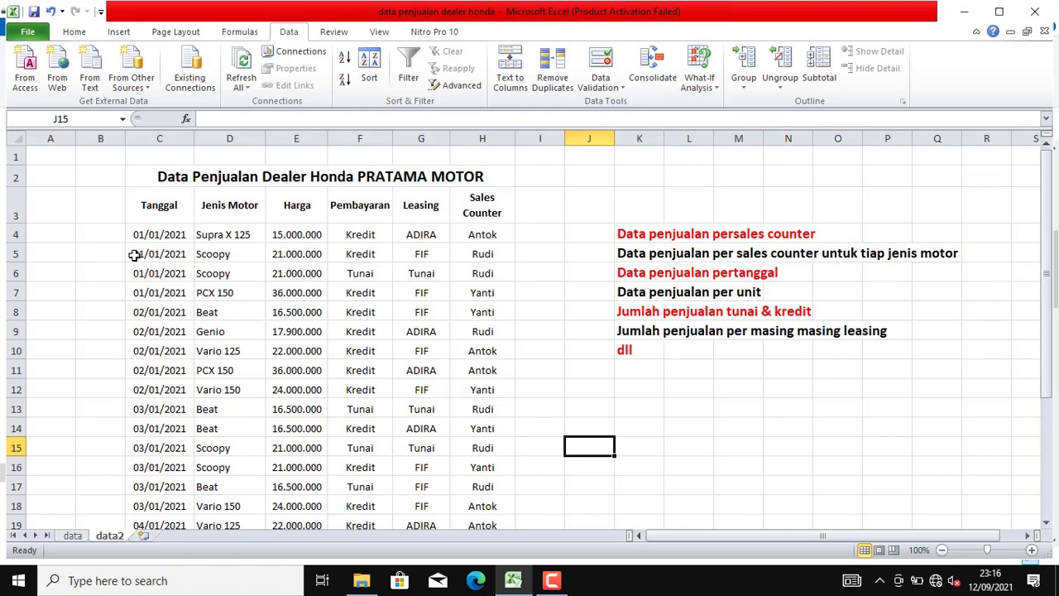
{"action": "scroll", "coordinate": [314, 258], "scroll_direction": "down", "scroll_amount": 1}
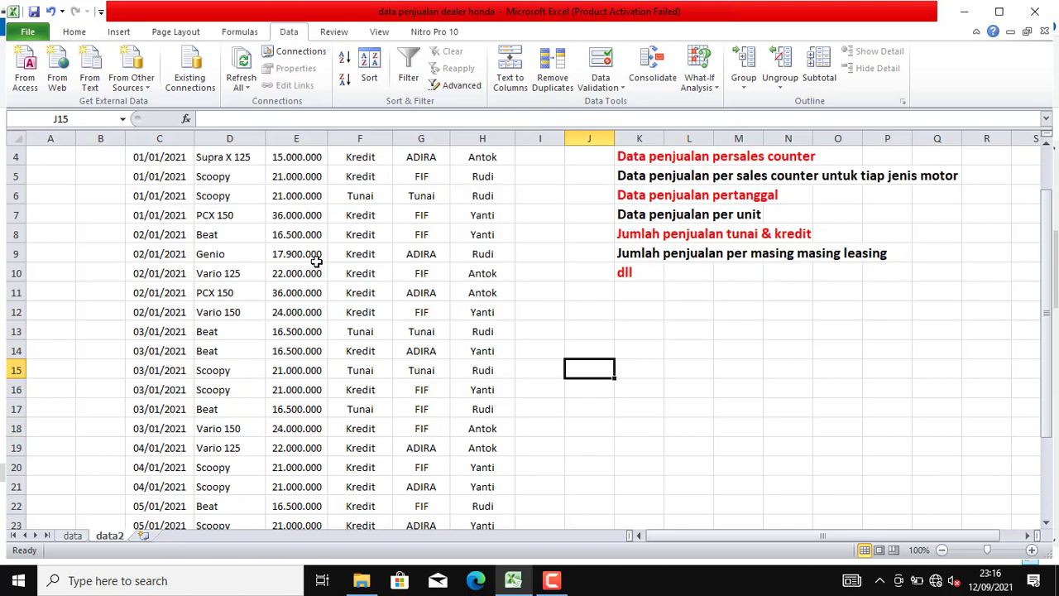
{"action": "scroll", "coordinate": [323, 262], "scroll_direction": "down", "scroll_amount": 3}
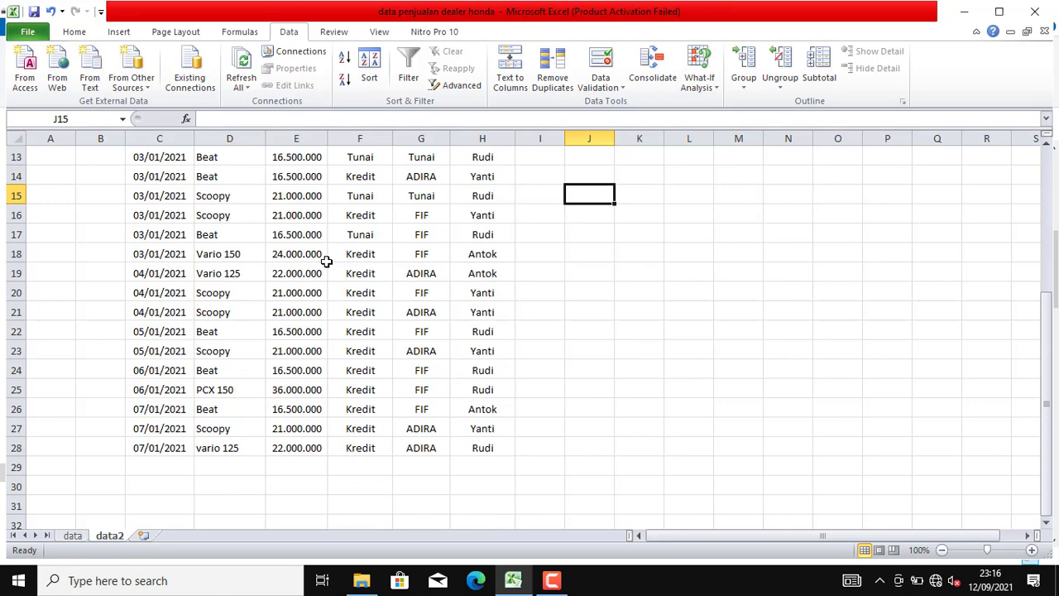
{"action": "scroll", "coordinate": [327, 261], "scroll_direction": "up", "scroll_amount": 4}
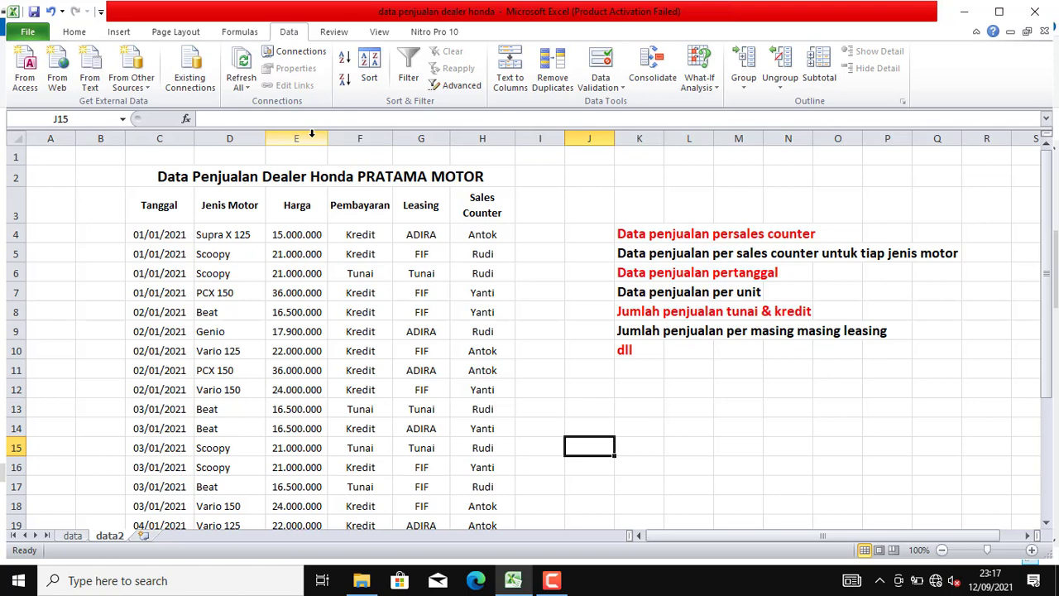
Insert a new column before the Pembayaran column and give it the header Jumlah in F3.
{"action": "left_click", "coordinate": [348, 133]}
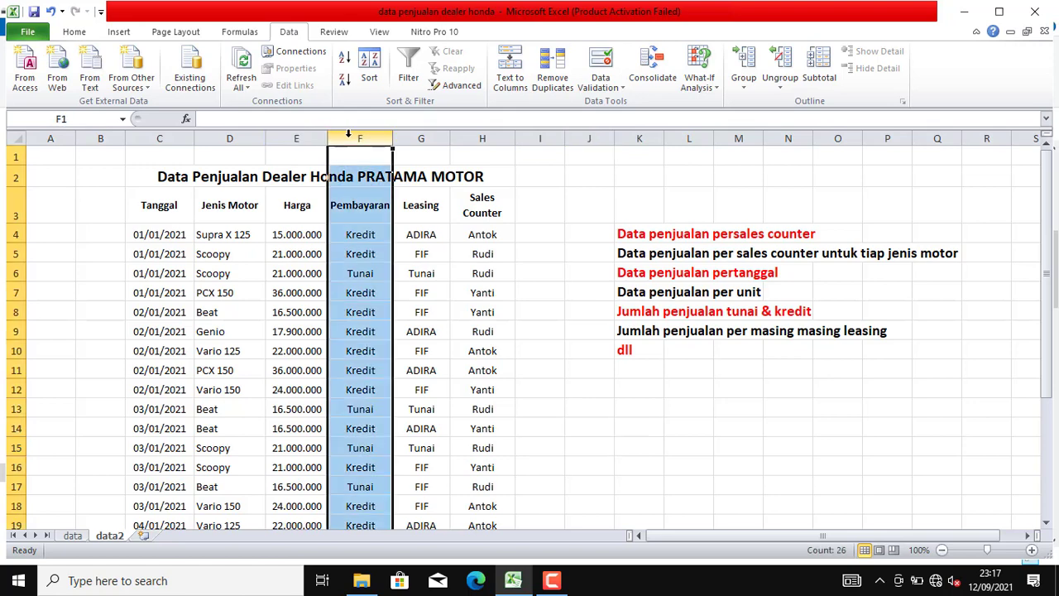
{"action": "right_click", "coordinate": [349, 133]}
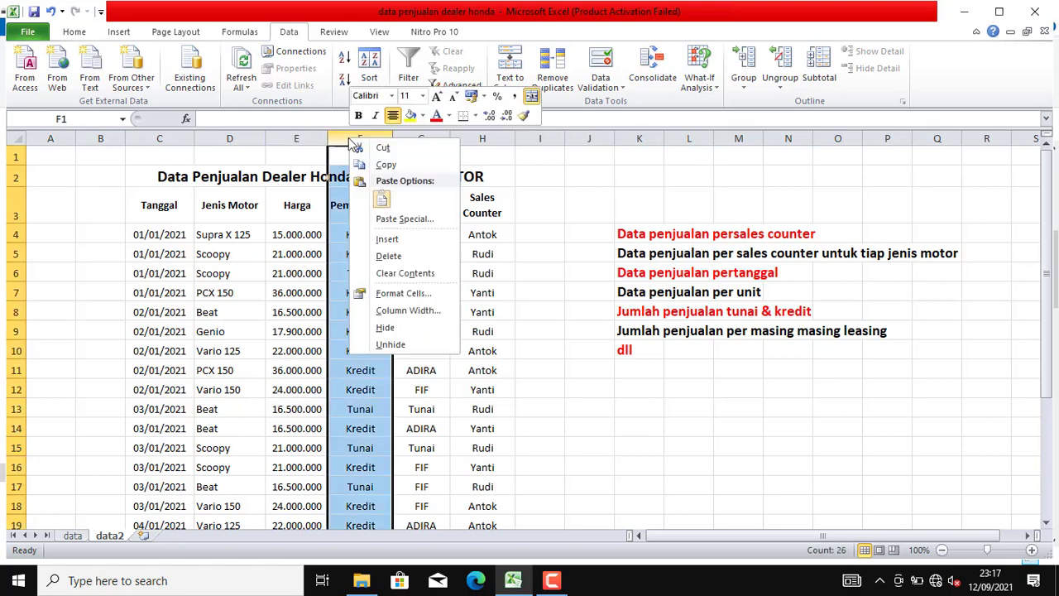
{"action": "left_click", "coordinate": [386, 240]}
{"action": "left_click", "coordinate": [360, 207]}
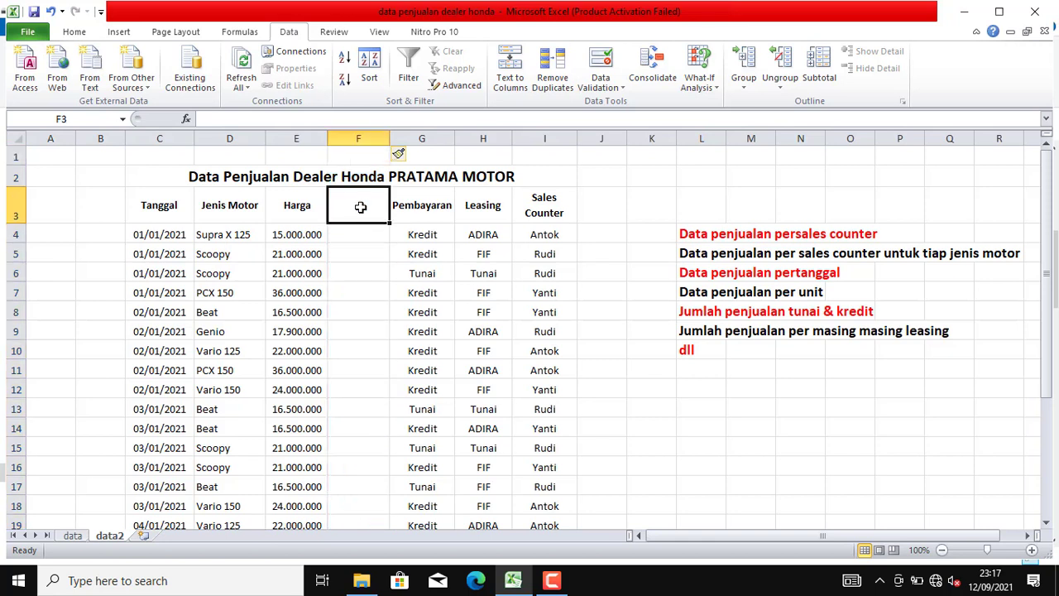
{"action": "type", "text": "J"}
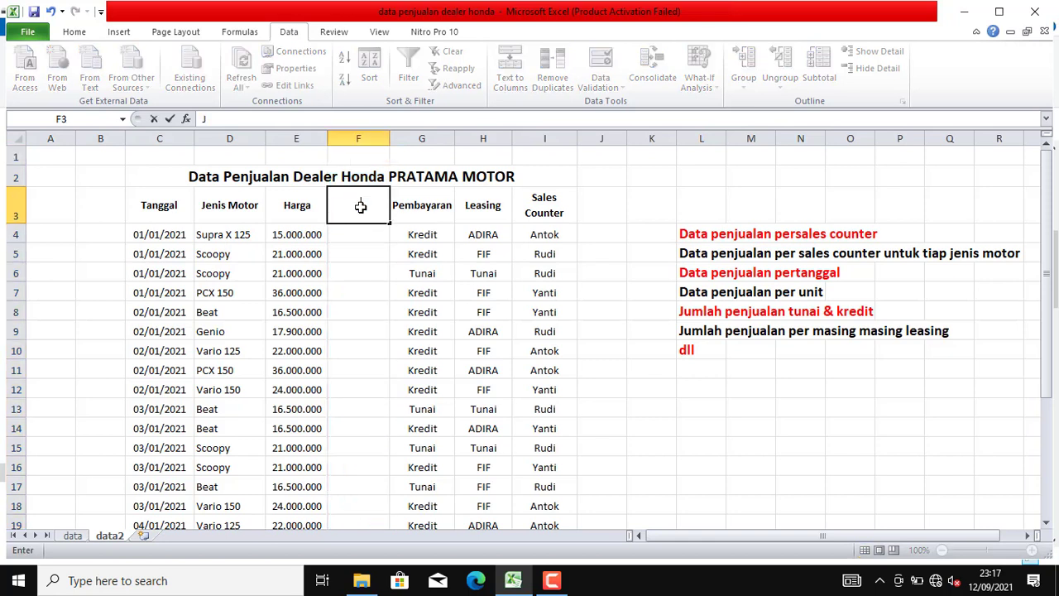
{"action": "type", "text": "umlah"}
{"action": "left_click", "coordinate": [356, 234]}
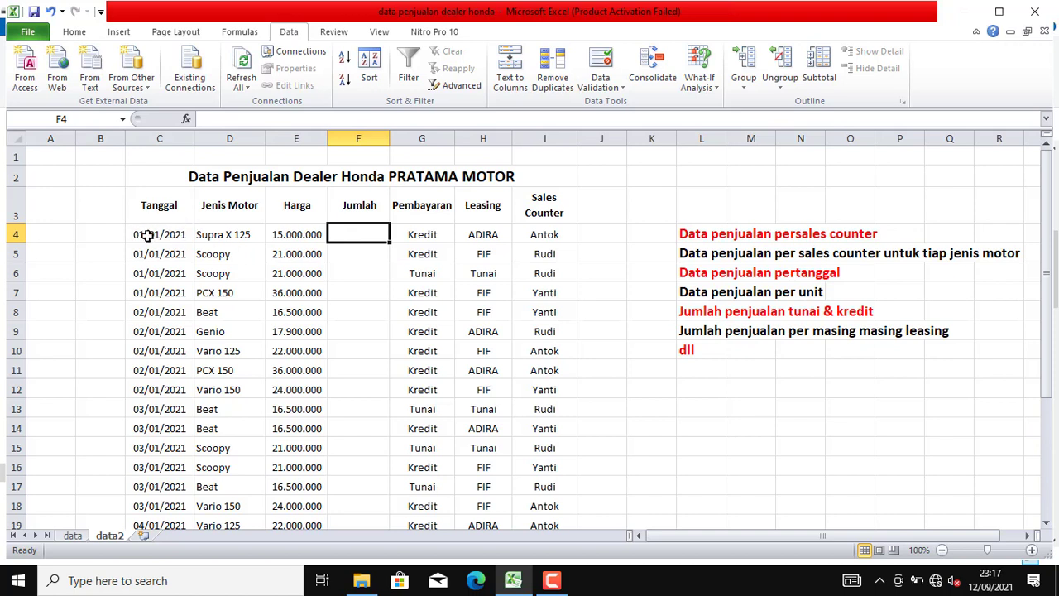
Enter 1 in F4 and fill it down the Jumlah column to F28.
{"action": "type", "text": "1"}
{"action": "key", "text": "Return"}
{"action": "left_click", "coordinate": [357, 237]}
{"action": "left_click_drag", "start_coordinate": [389, 244], "coordinate": [388, 491]}
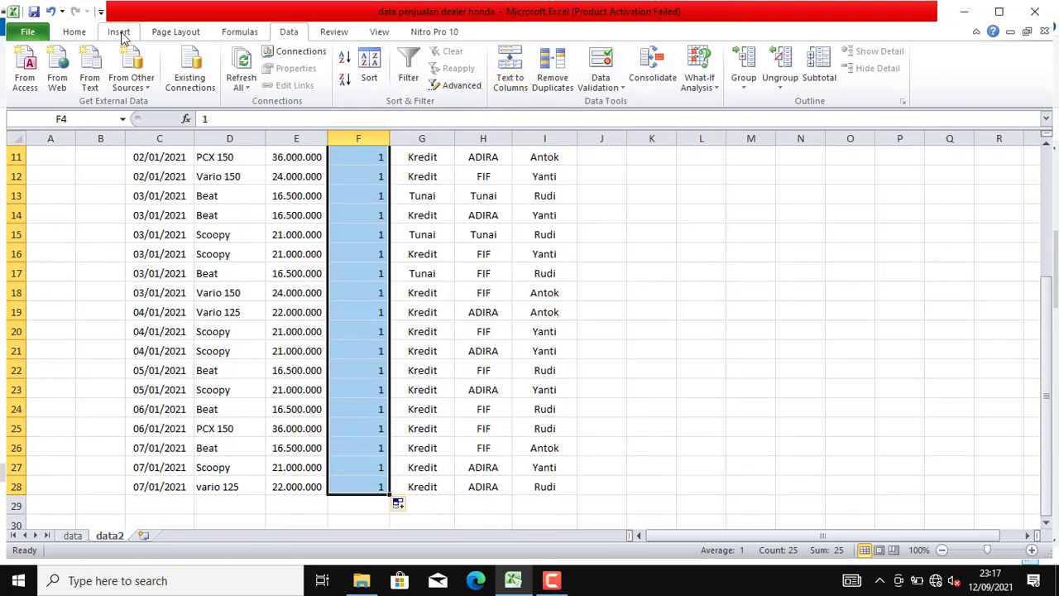
Apply the Number format to the Jumlah values in F4:F28.
{"action": "left_click", "coordinate": [75, 31]}
{"action": "left_click", "coordinate": [588, 57]}
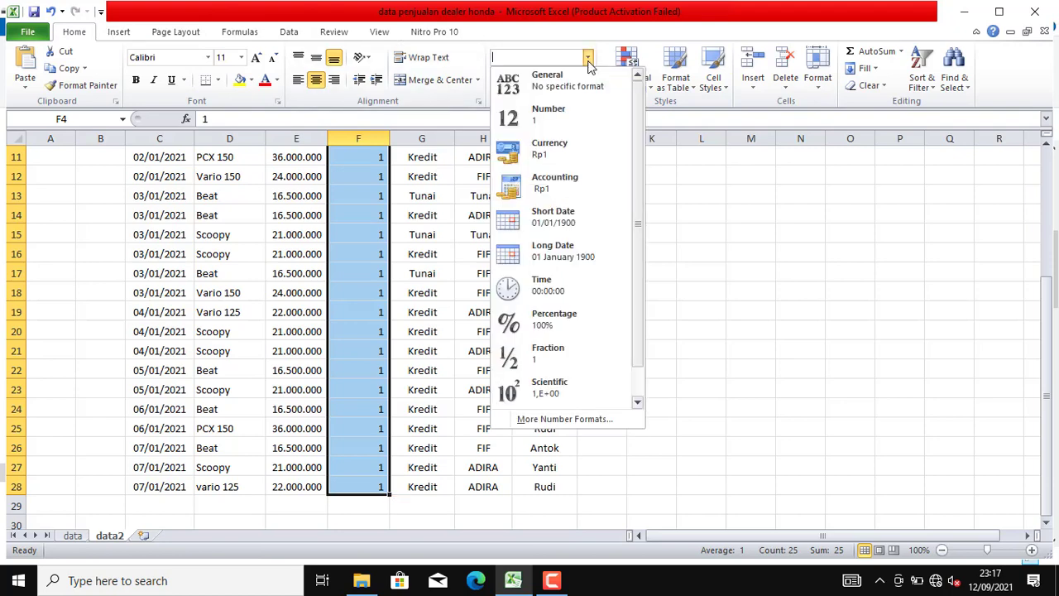
{"action": "left_click", "coordinate": [540, 116]}
{"action": "left_click", "coordinate": [486, 269]}
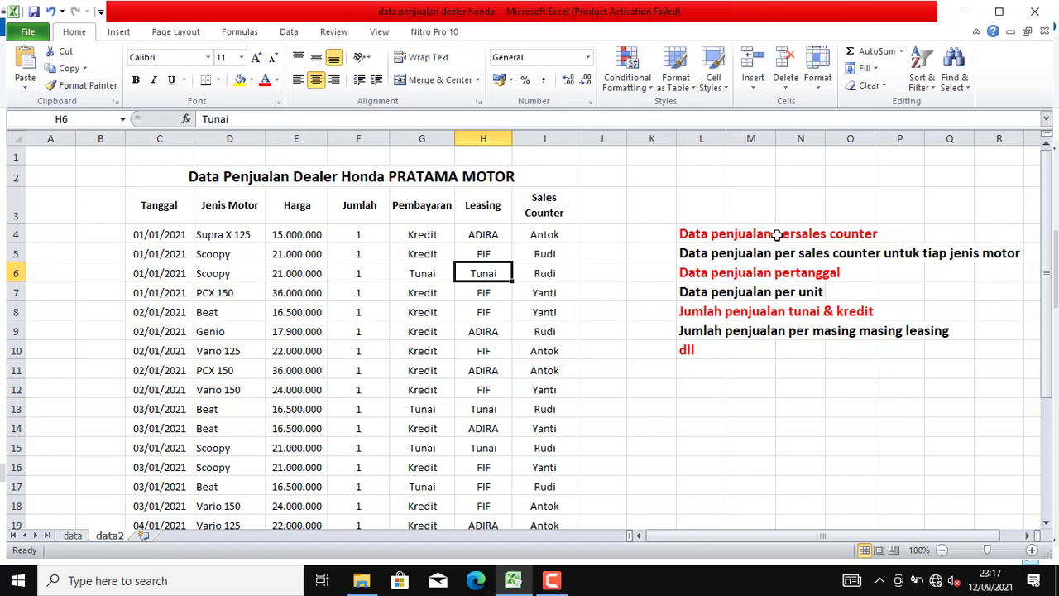
{"action": "left_click", "coordinate": [483, 351]}
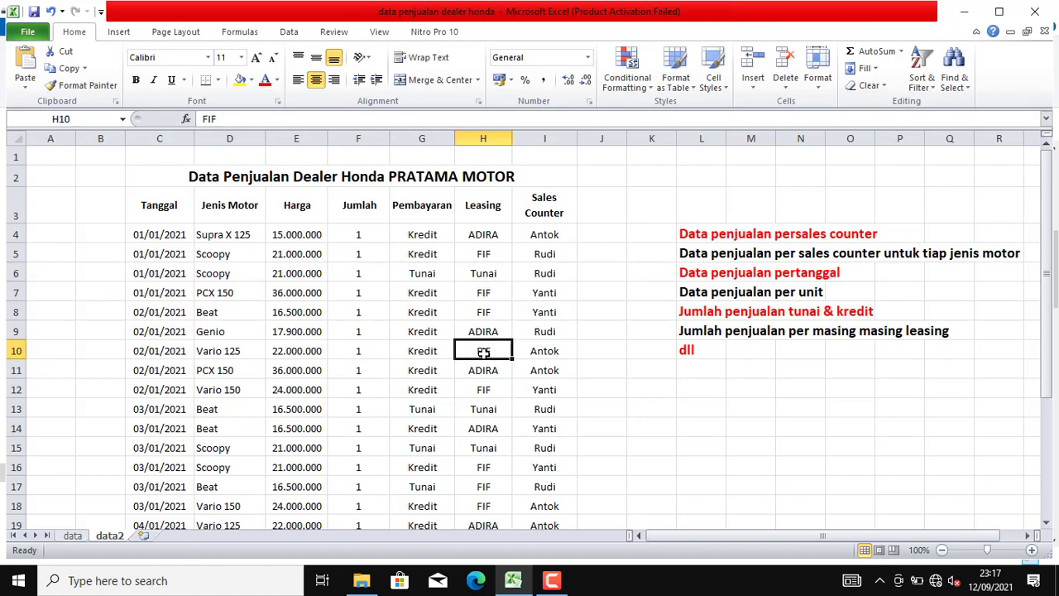
Convert the sales data in C3:I28, including its header row, into a table with headers.
{"action": "left_click", "coordinate": [169, 210]}
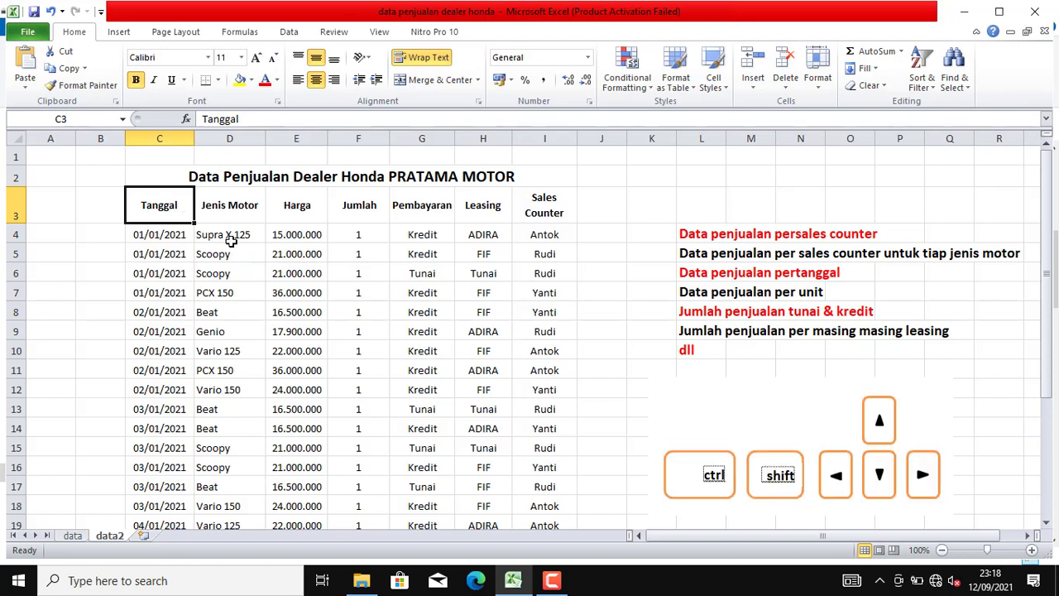
{"action": "key", "text": "ctrl+shift+Right"}
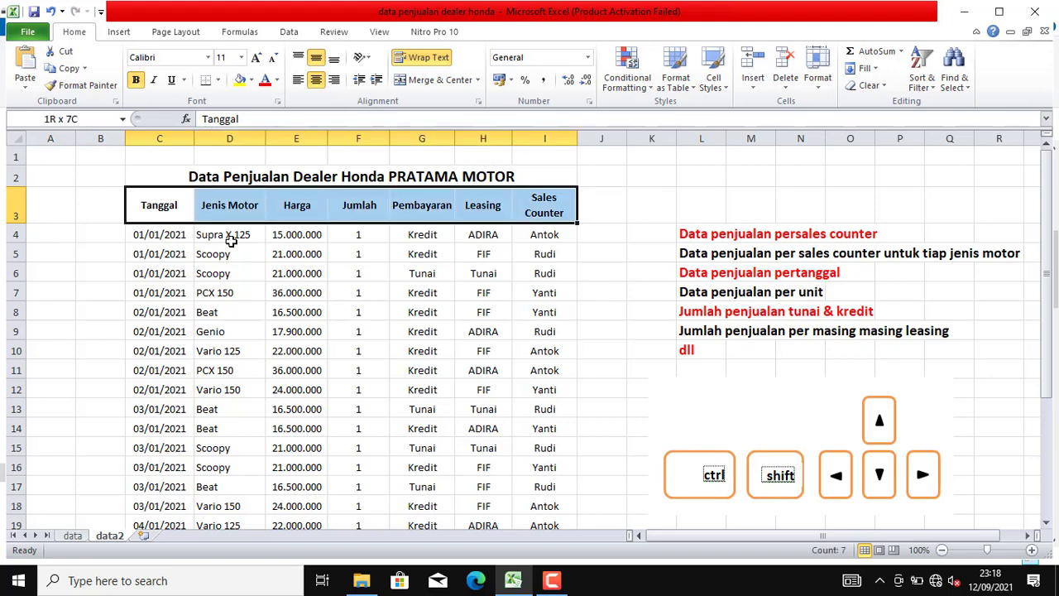
{"action": "key", "text": "ctrl+shift+Down"}
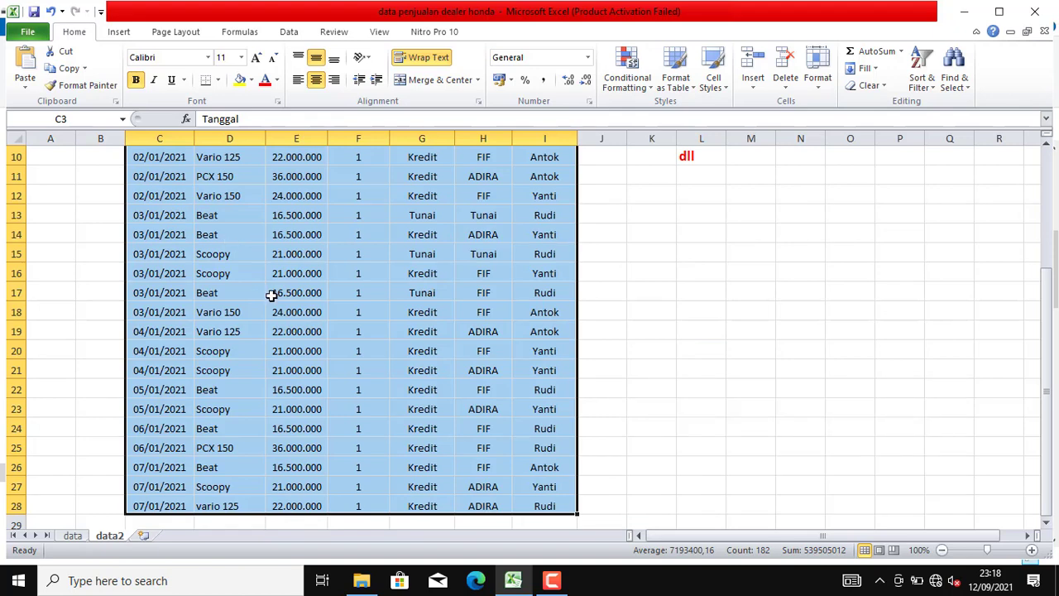
{"action": "scroll", "coordinate": [338, 351], "scroll_direction": "up", "scroll_amount": 3}
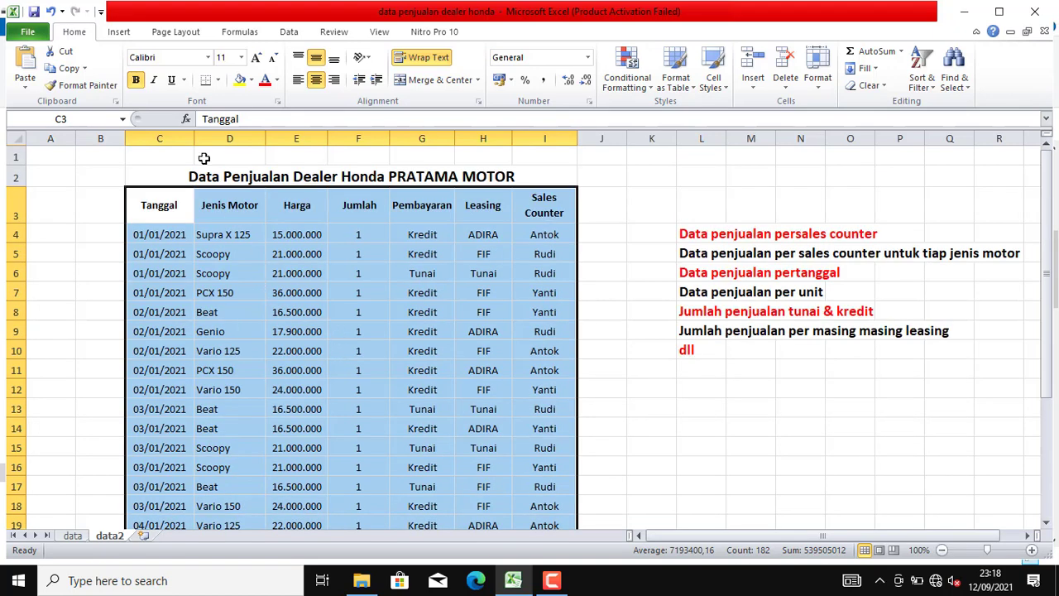
{"action": "left_click", "coordinate": [119, 33]}
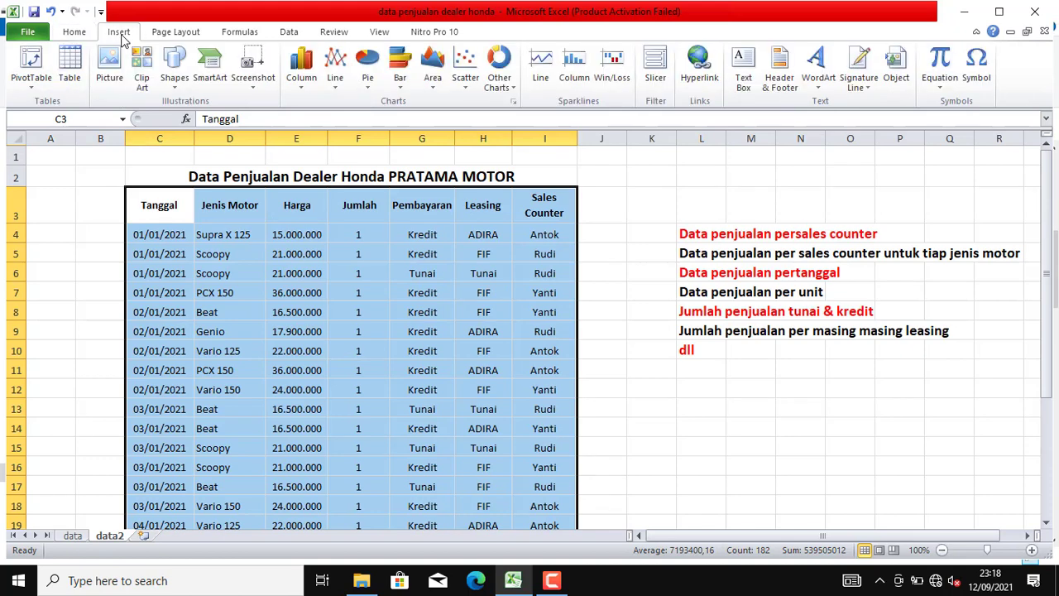
{"action": "left_click", "coordinate": [70, 65]}
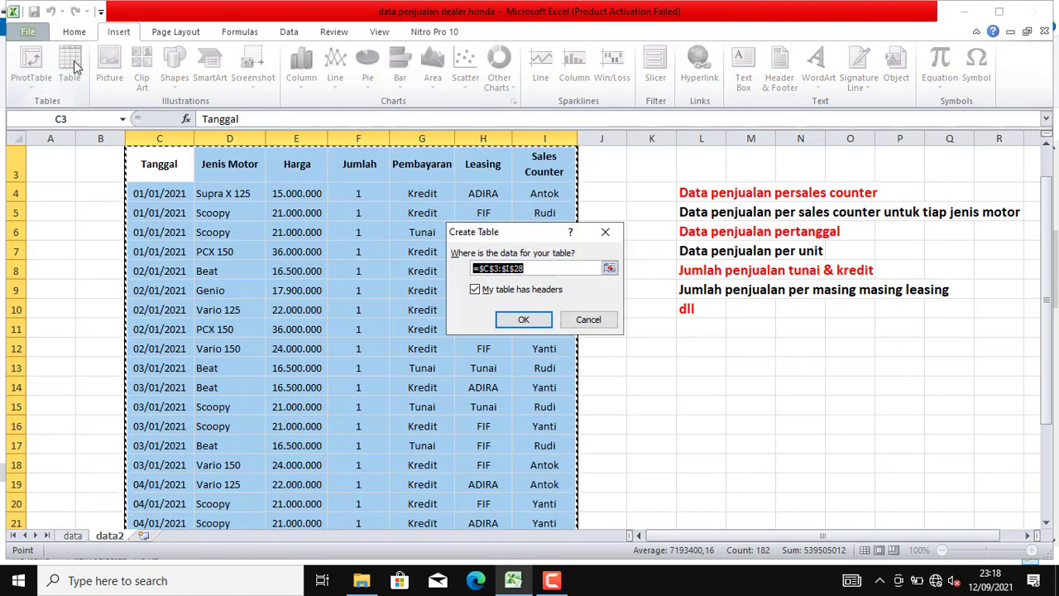
{"action": "left_click", "coordinate": [523, 319]}
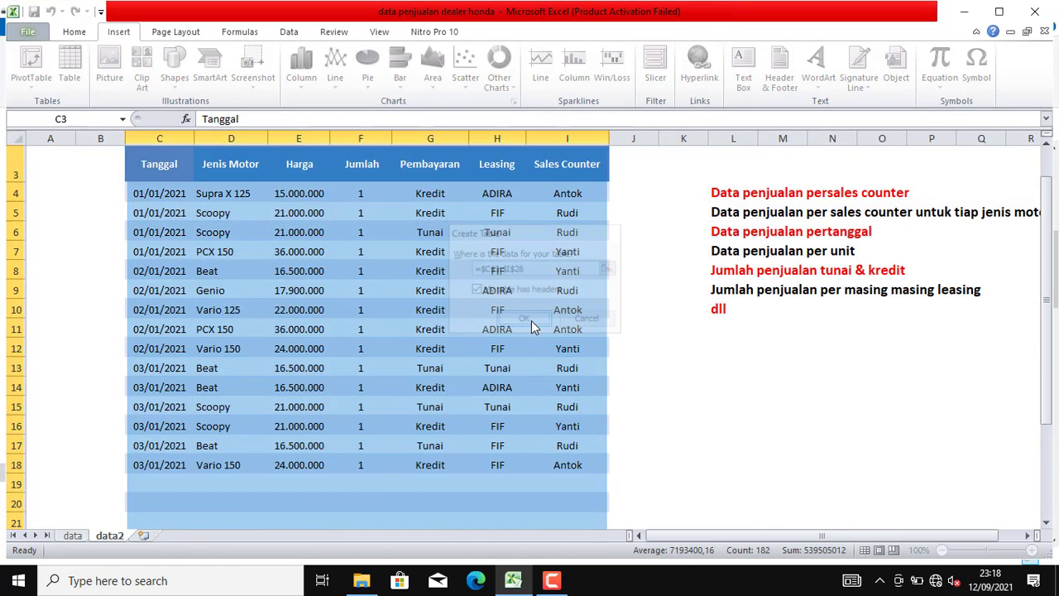
{"action": "scroll", "coordinate": [289, 330], "scroll_direction": "up", "scroll_amount": 1}
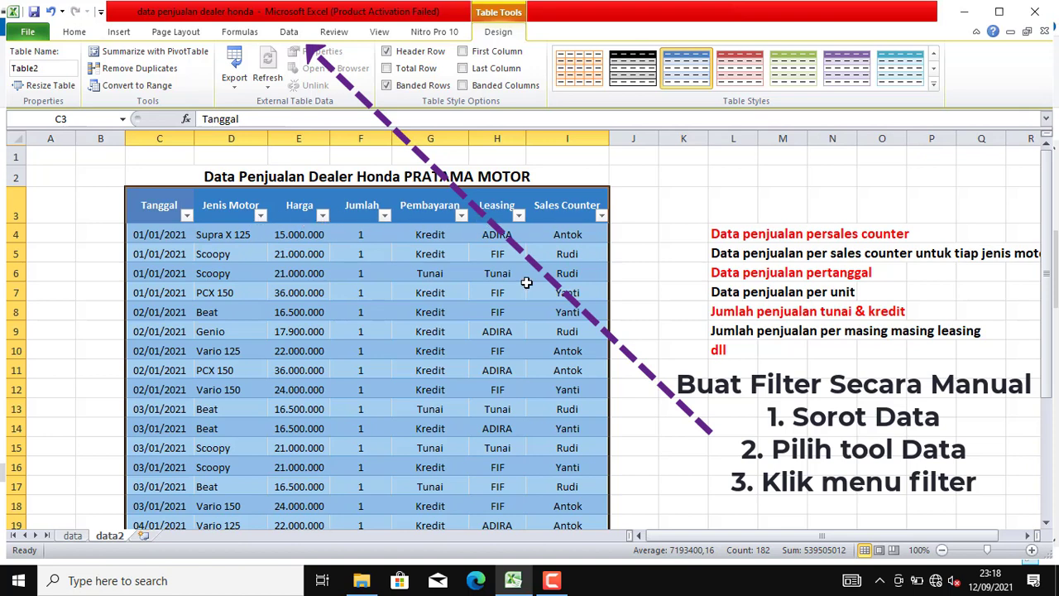
{"action": "scroll", "coordinate": [526, 283], "scroll_direction": "down", "scroll_amount": 3}
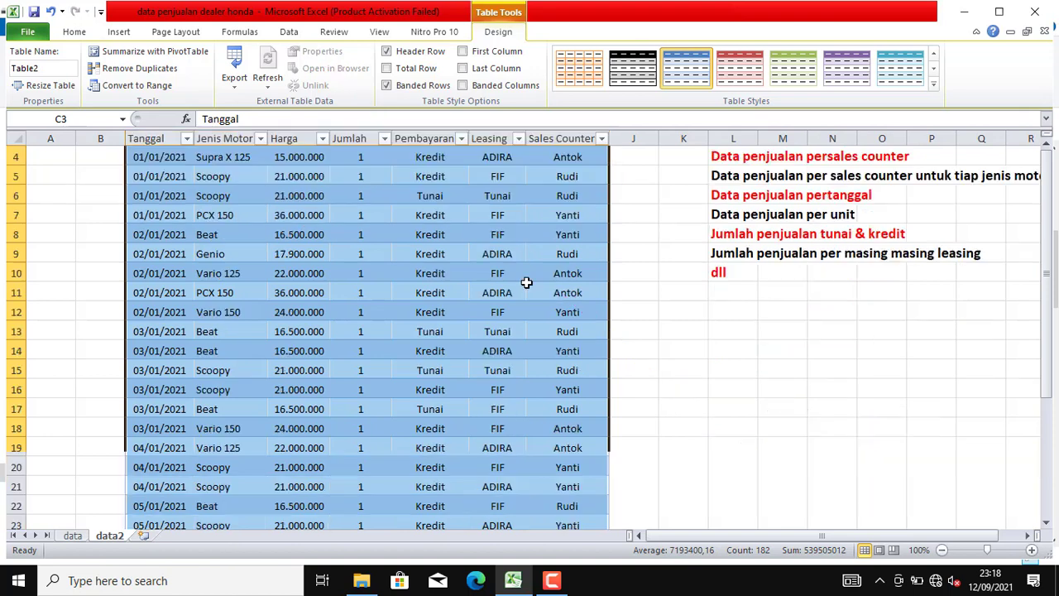
{"action": "scroll", "coordinate": [616, 285], "scroll_direction": "up", "scroll_amount": 3}
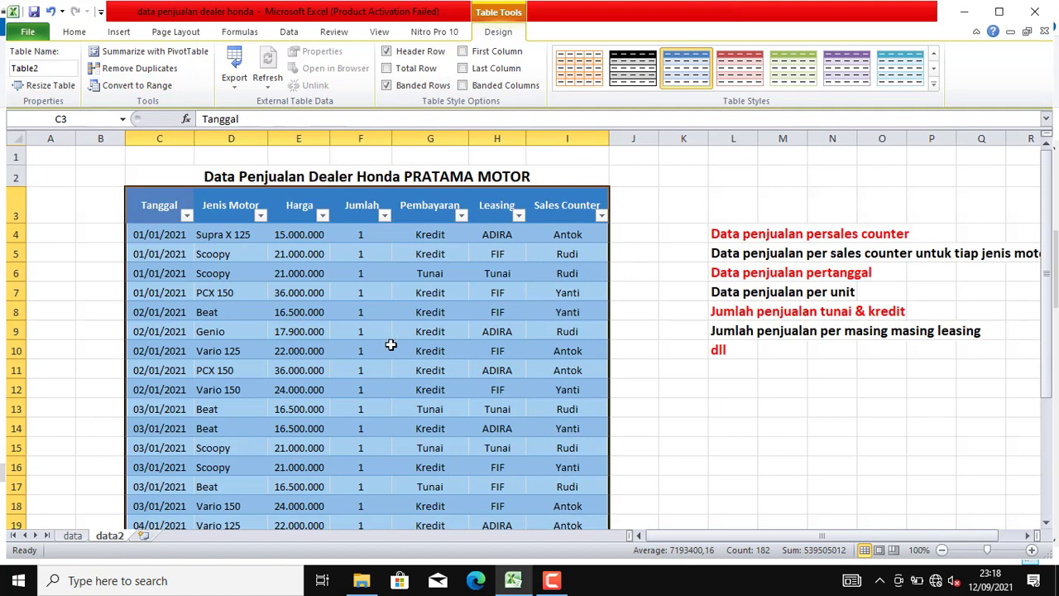
Enter =subtotal(2;Table2[Jumlah]) in F29, directly below the Jumlah column, to count its values in rows 4 to 28.
{"action": "scroll", "coordinate": [401, 364], "scroll_direction": "down", "scroll_amount": 4}
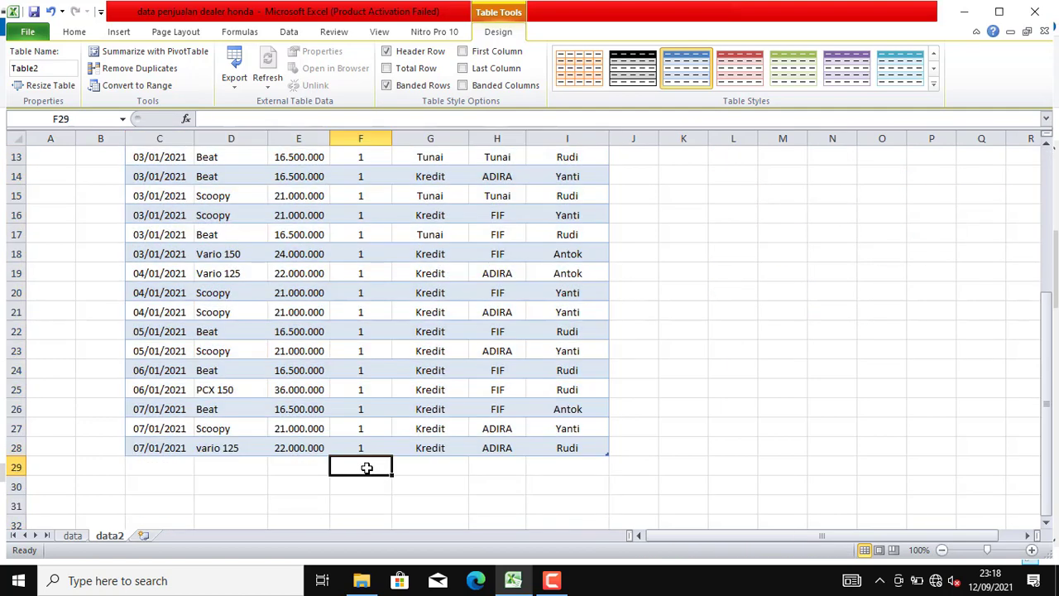
{"action": "left_click", "coordinate": [367, 468]}
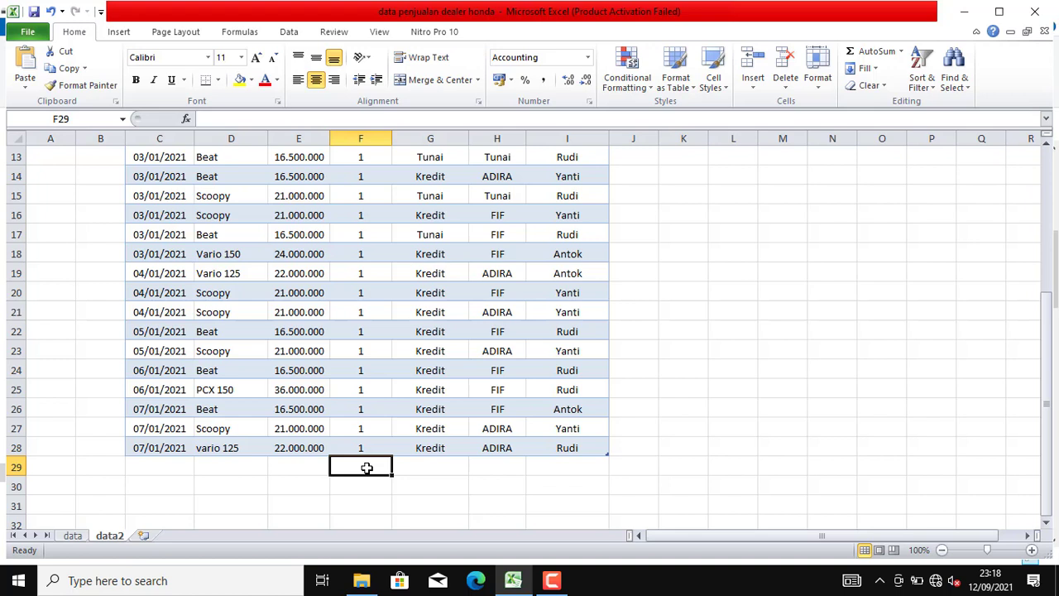
{"action": "type", "text": "="}
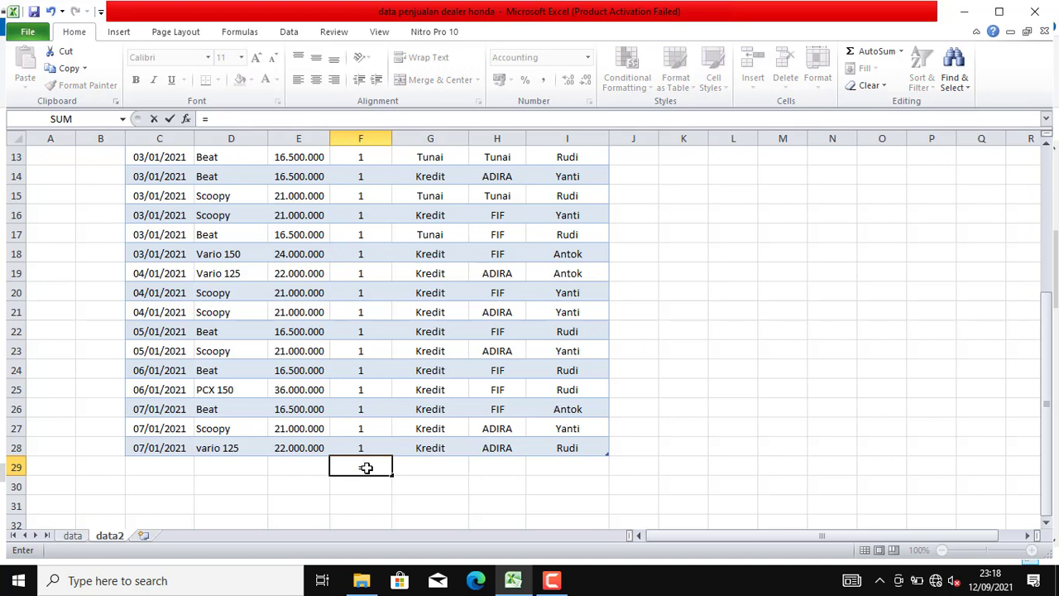
{"action": "type", "text": "subt"}
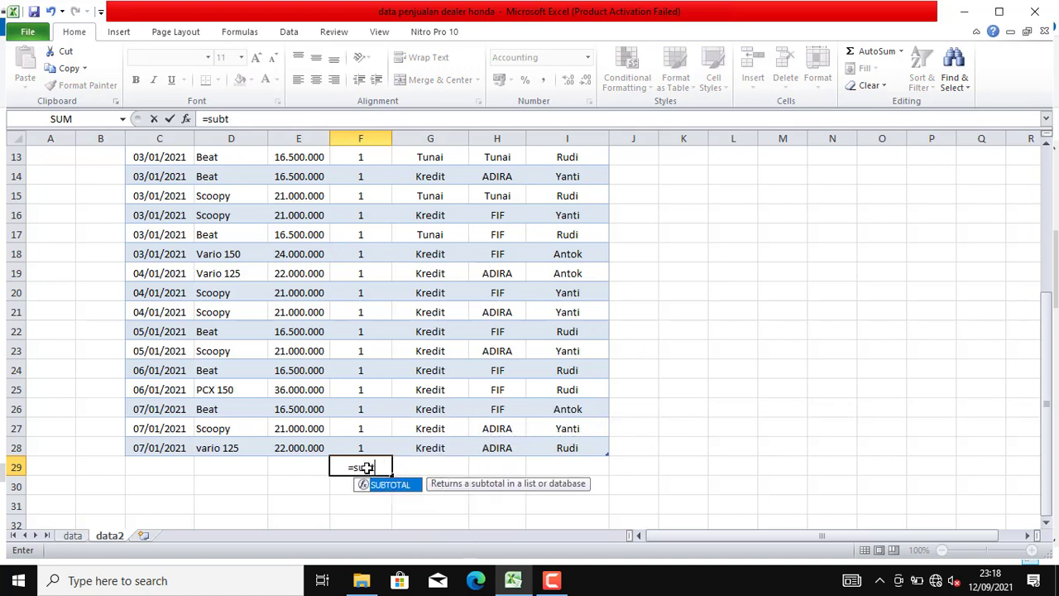
{"action": "type", "text": "otal"}
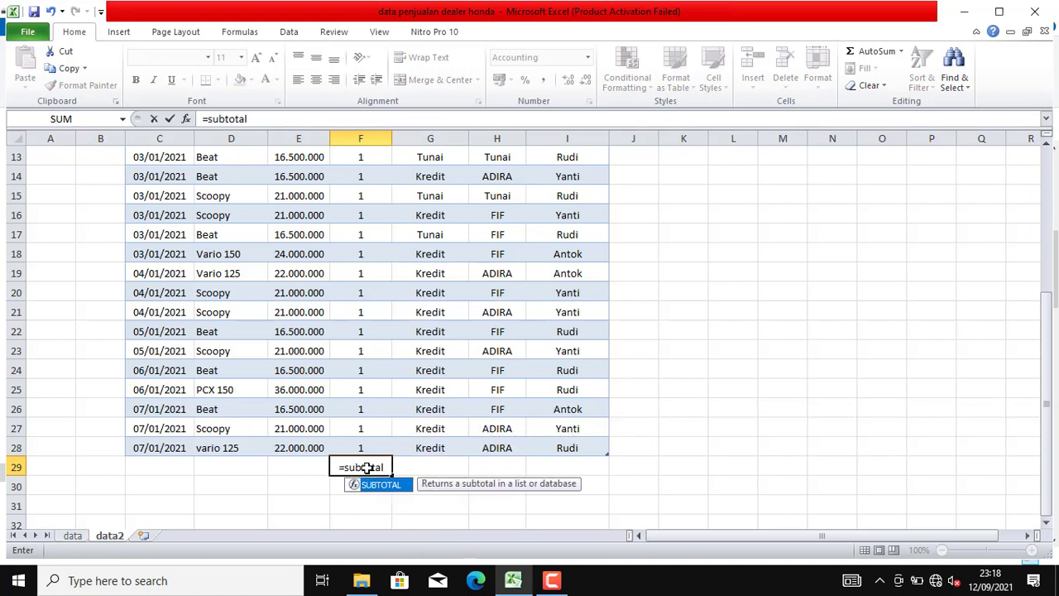
{"action": "type", "text": "("}
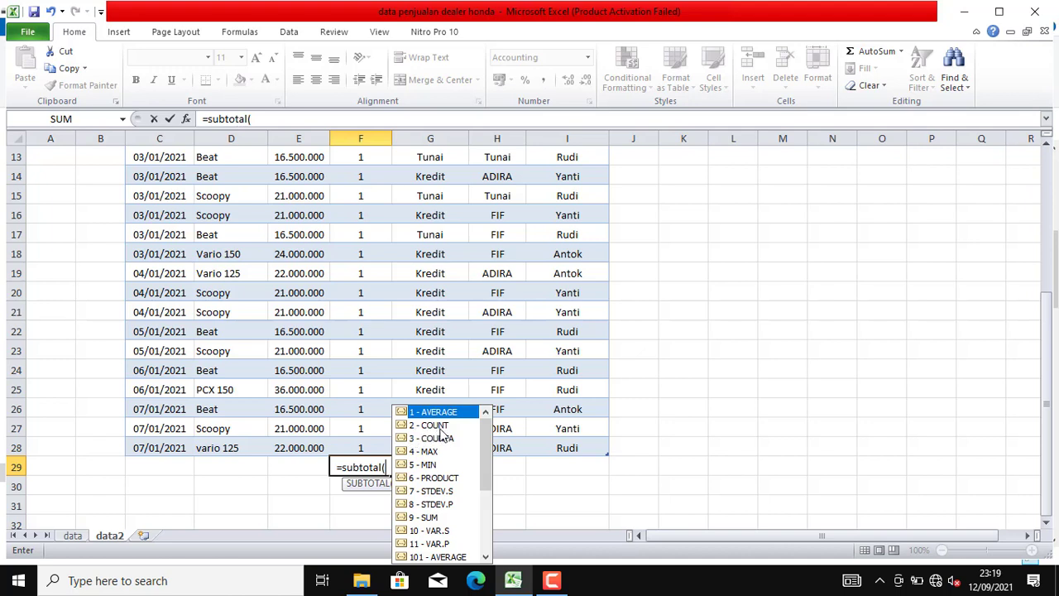
{"action": "type", "text": "2"}
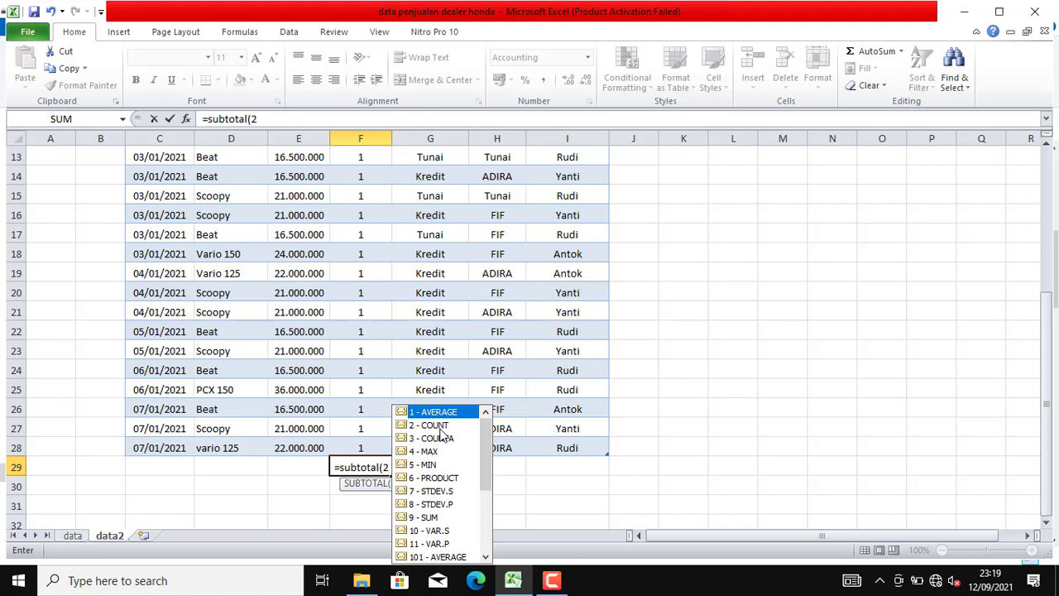
{"action": "type", "text": ";"}
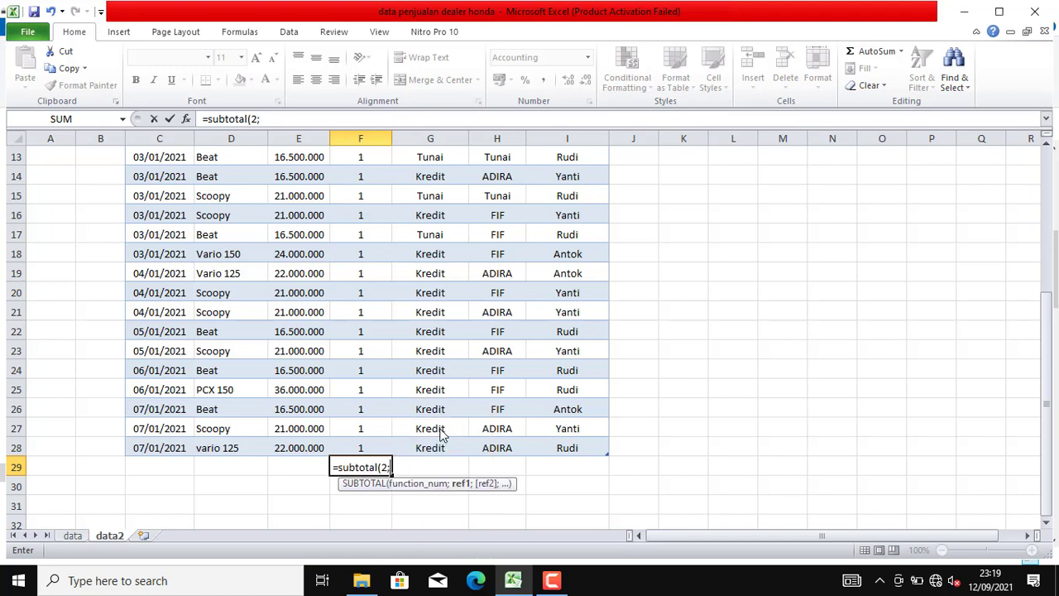
{"action": "left_click", "coordinate": [361, 446]}
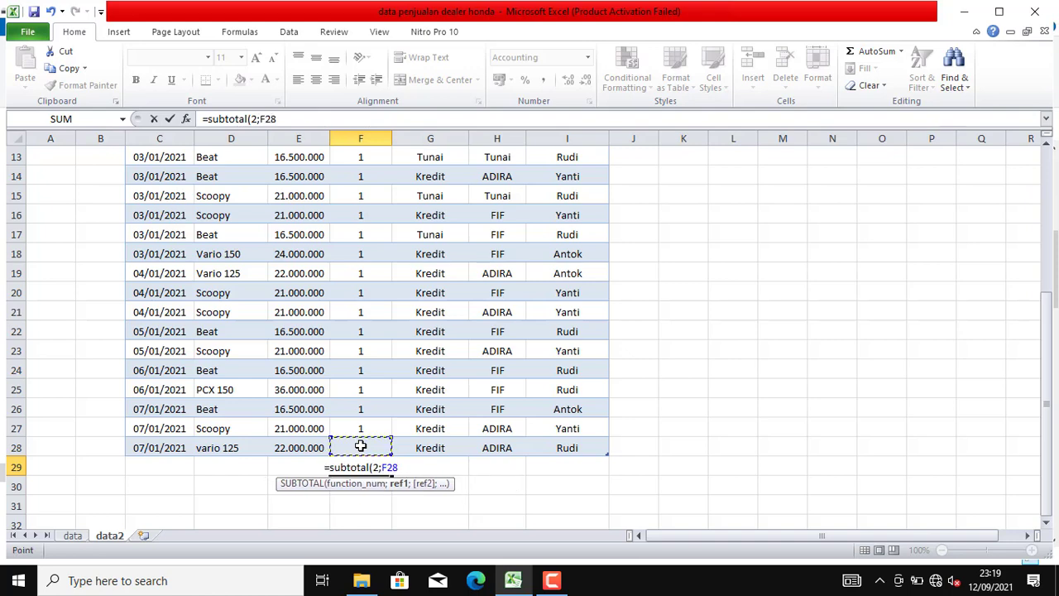
{"action": "key", "text": "ctrl+shift+Up"}
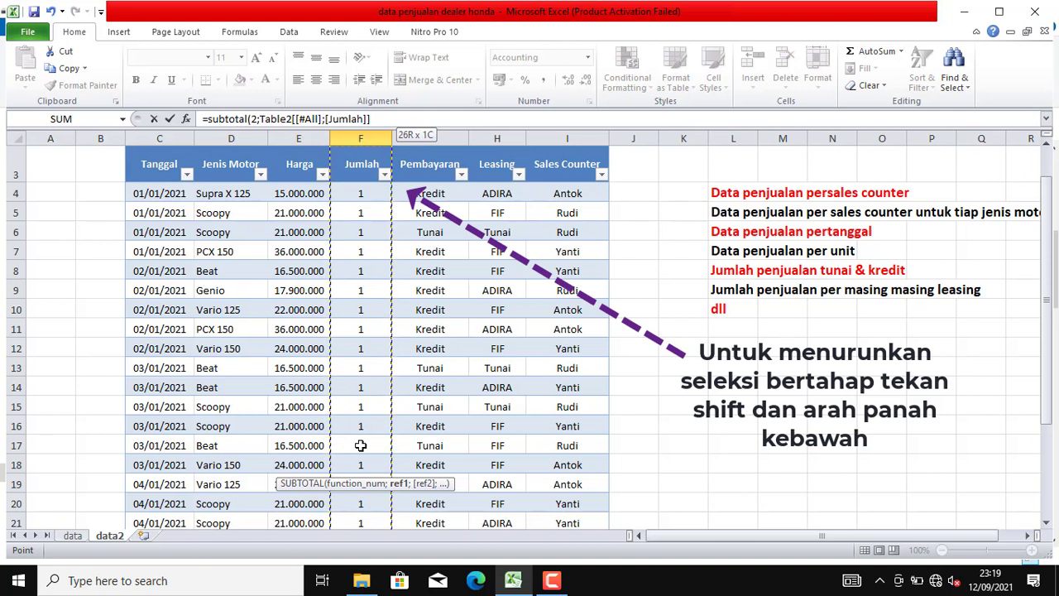
{"action": "key", "text": "shift+Down"}
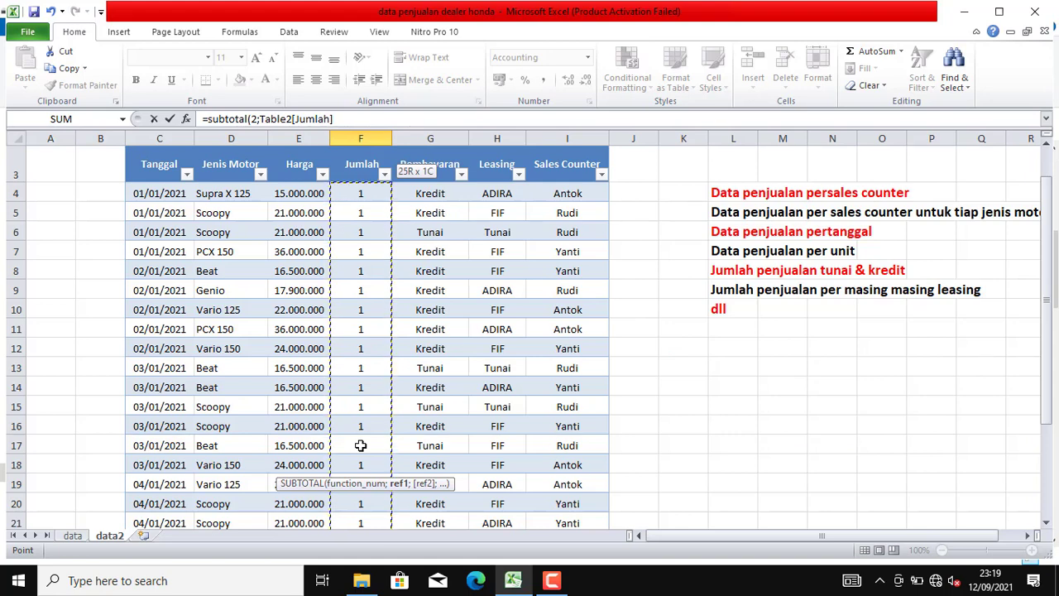
{"action": "type", "text": ")"}
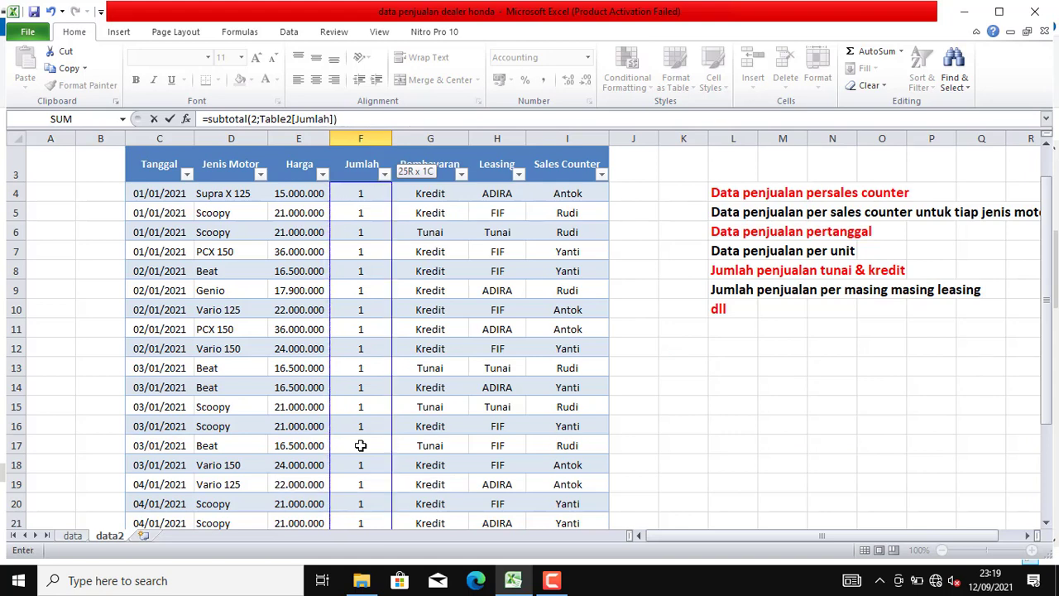
{"action": "key", "text": "Return"}
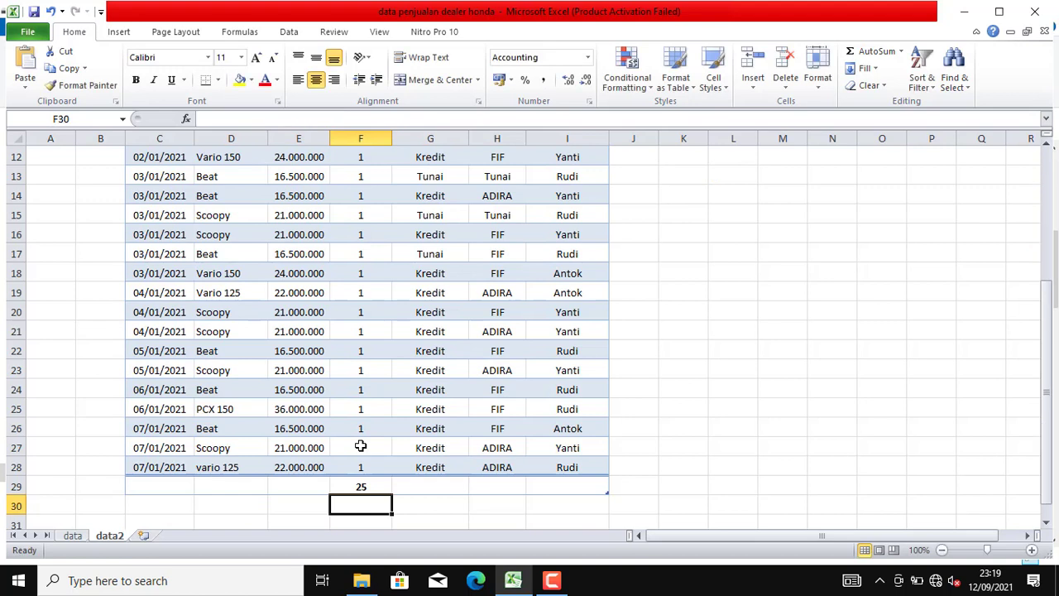
{"action": "left_click", "coordinate": [361, 446]}
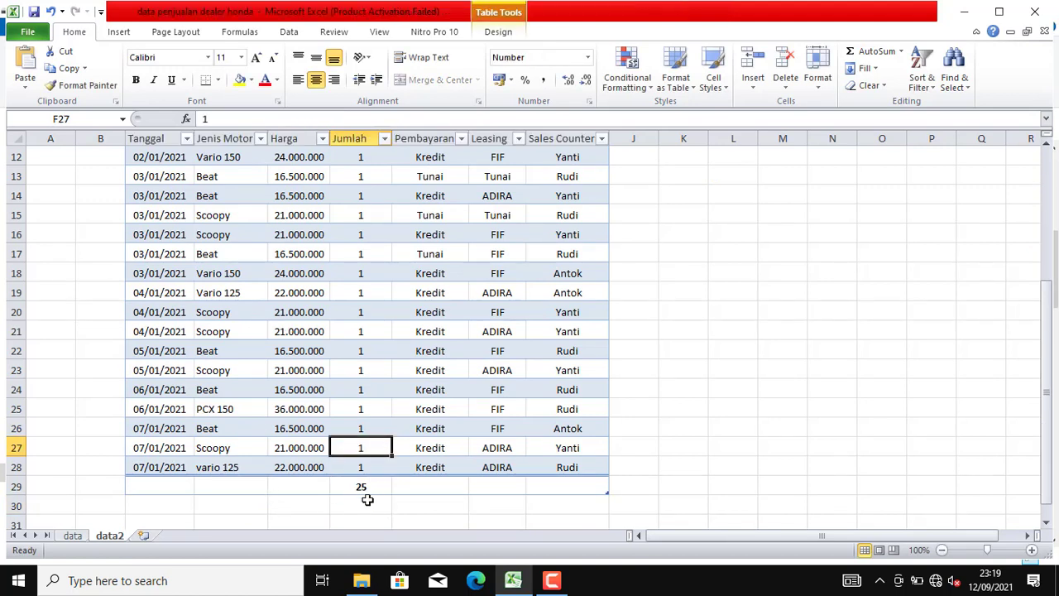
Filter the Sales Counter column to show only the second salesperson in its value list.
{"action": "scroll", "coordinate": [369, 444], "scroll_direction": "up", "scroll_amount": 4}
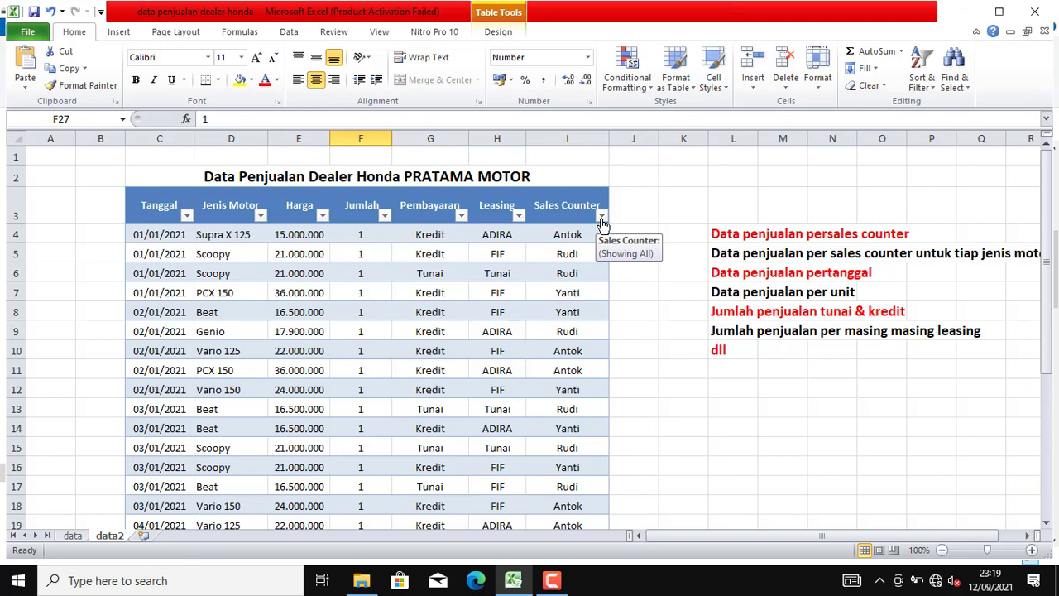
{"action": "left_click", "coordinate": [602, 217]}
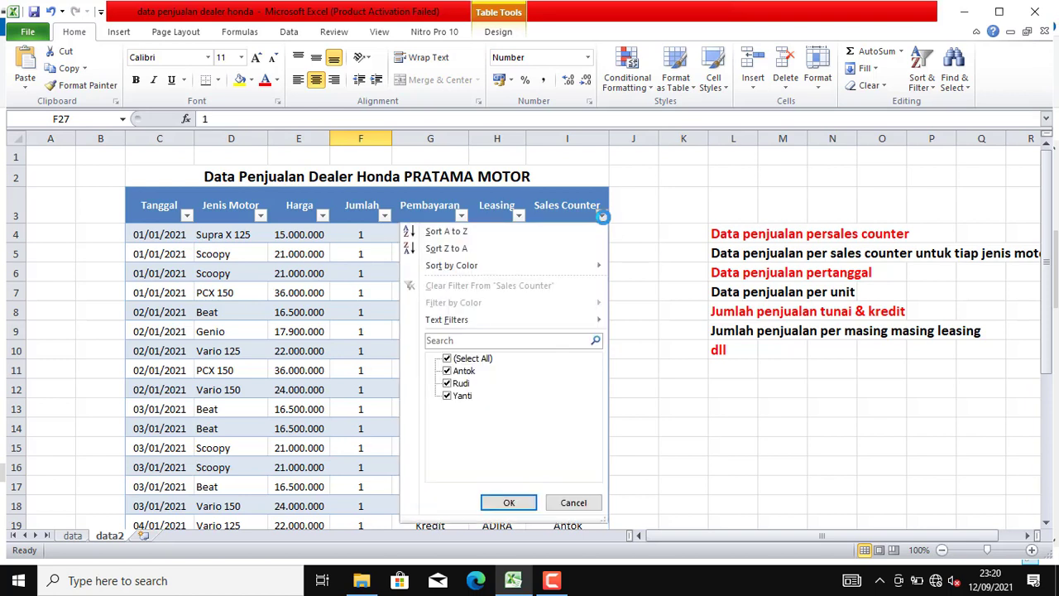
{"action": "left_click", "coordinate": [447, 359]}
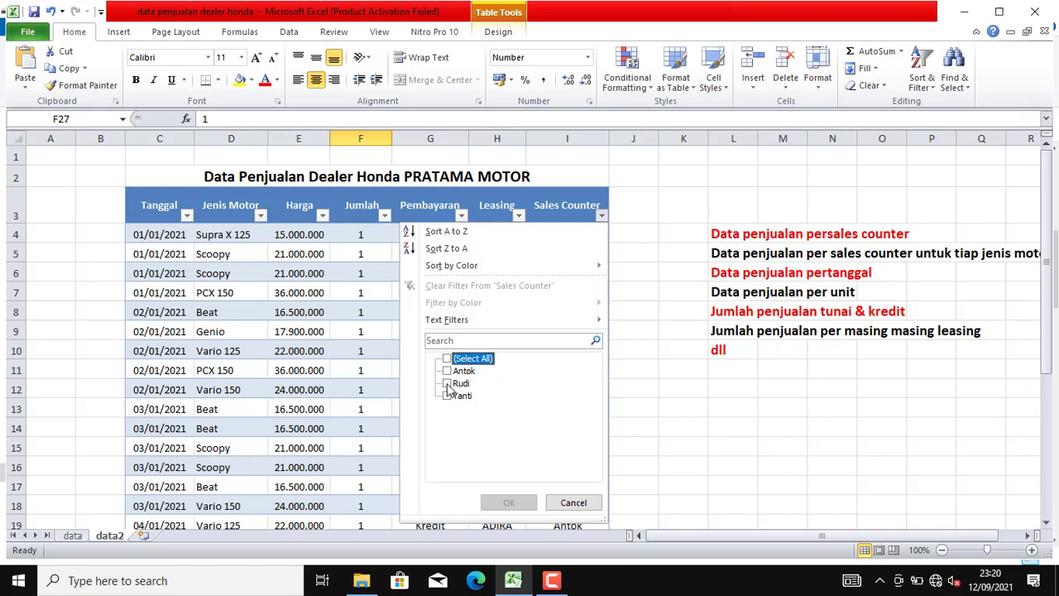
{"action": "left_click", "coordinate": [447, 383]}
{"action": "left_click", "coordinate": [508, 503]}
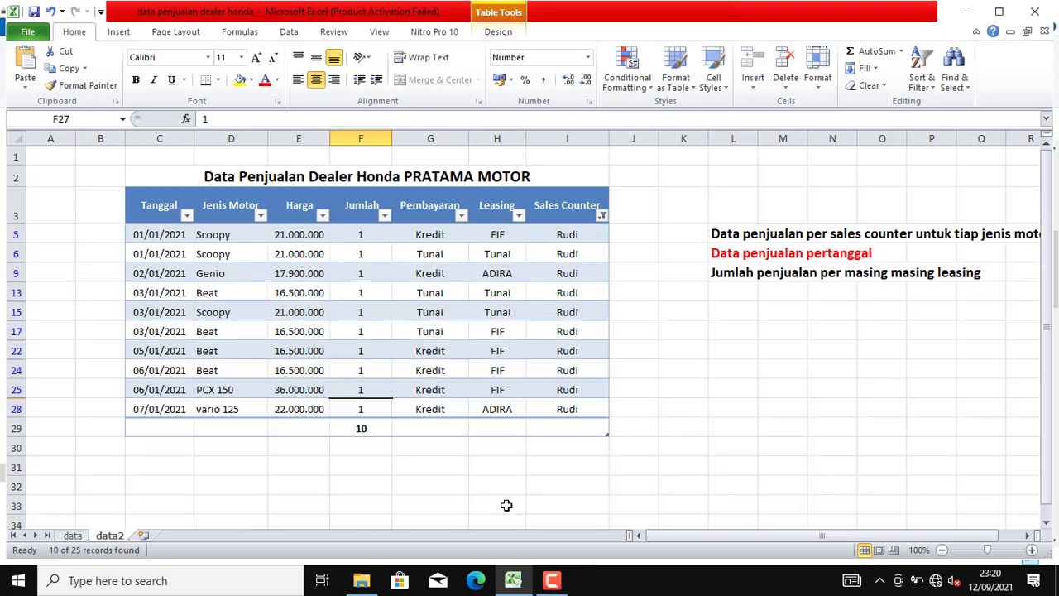
{"action": "left_click", "coordinate": [695, 427]}
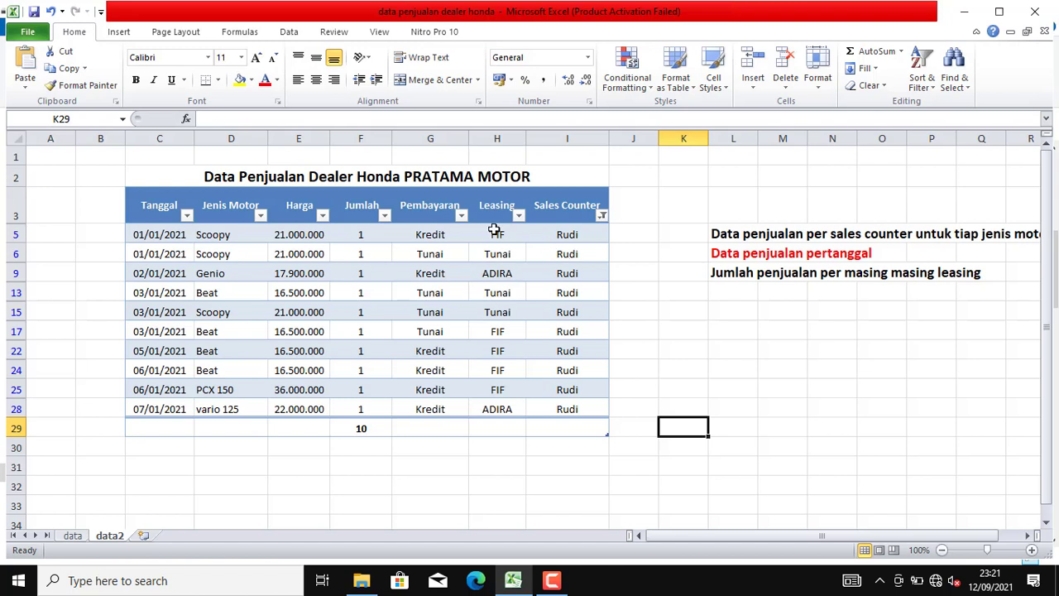
Filter the Pembayaran column to show only Kredit sales, keeping the Sales Counter filter active.
{"action": "left_click", "coordinate": [461, 216]}
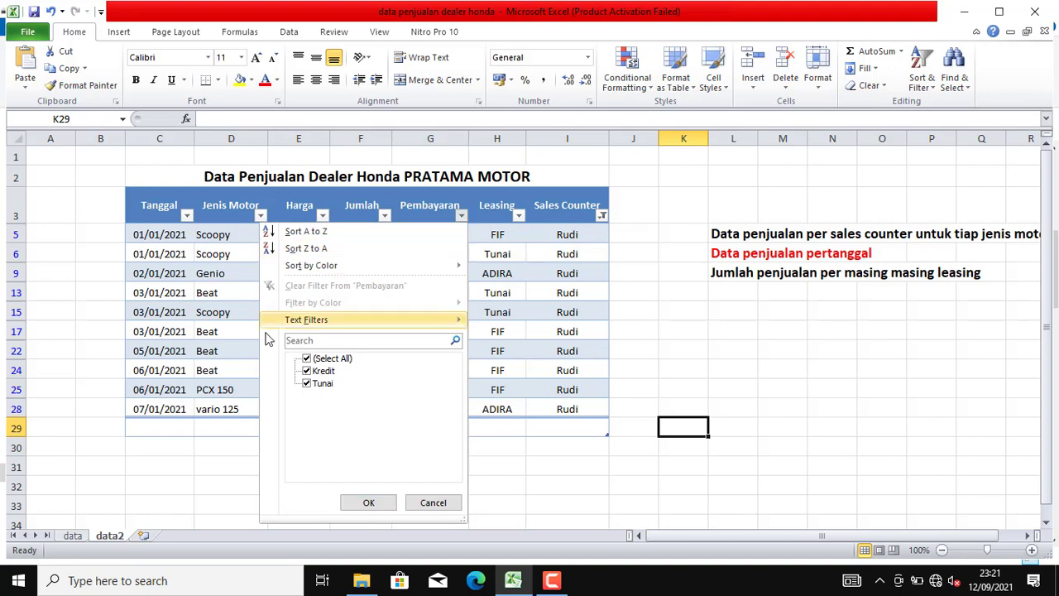
{"action": "left_click", "coordinate": [305, 361]}
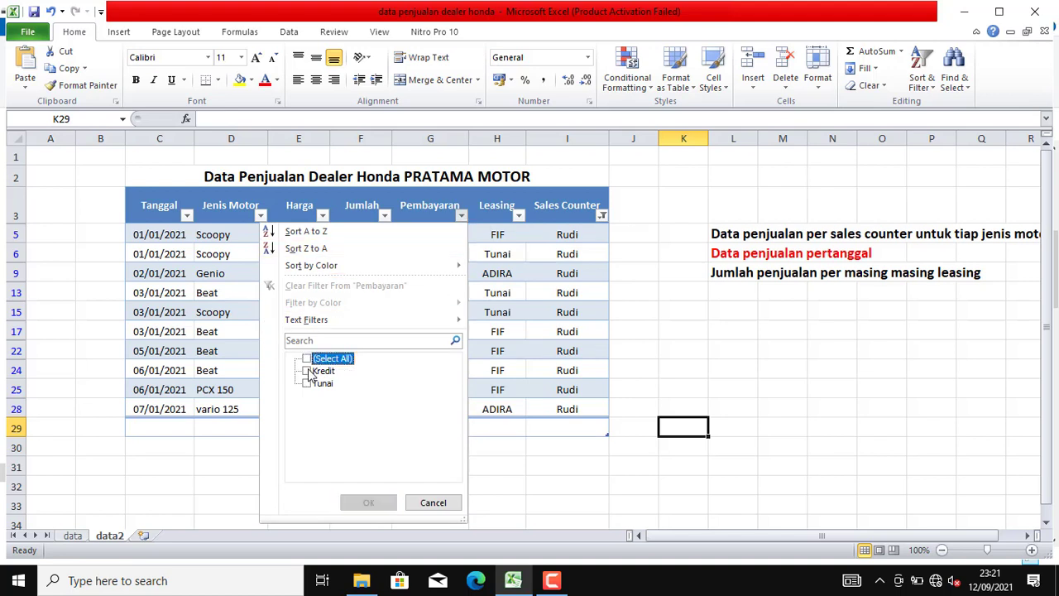
{"action": "left_click", "coordinate": [308, 373]}
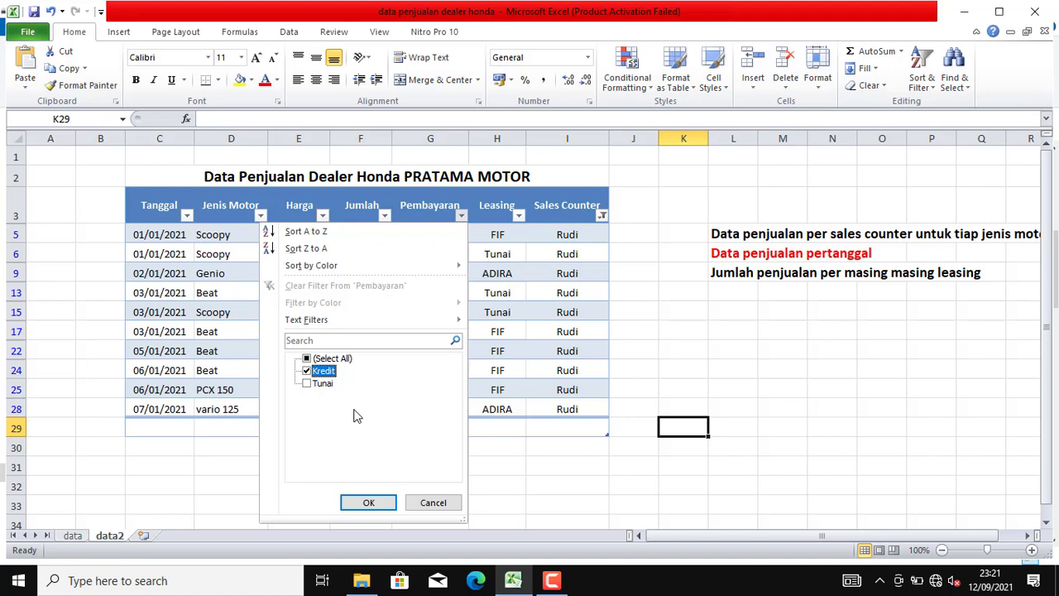
{"action": "left_click", "coordinate": [373, 503]}
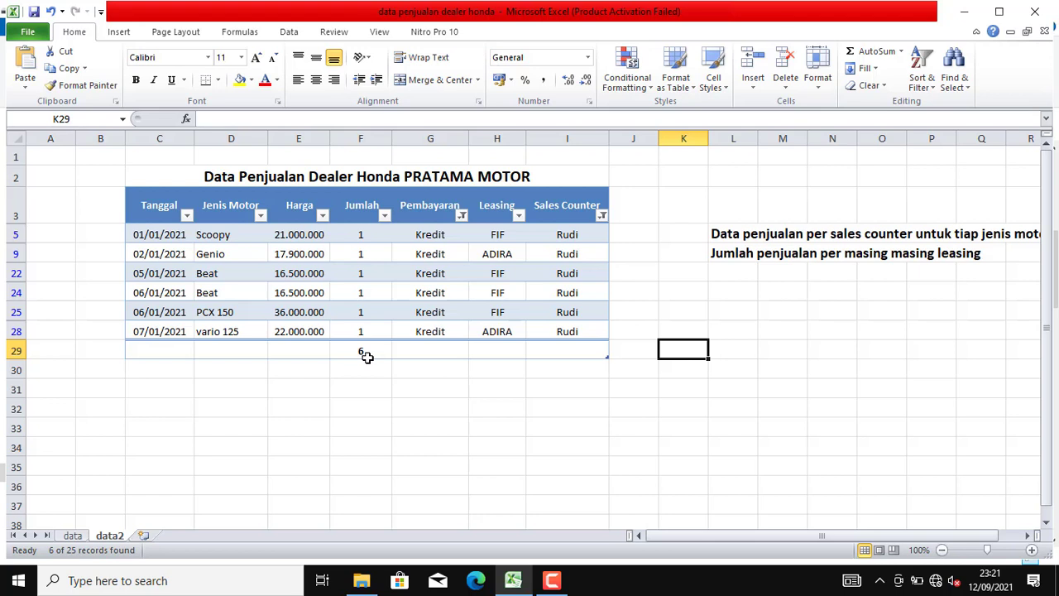
Filter the Leasing column to show only FIF, in addition to the Pembayaran and Sales Counter filters.
{"action": "left_click", "coordinate": [520, 216]}
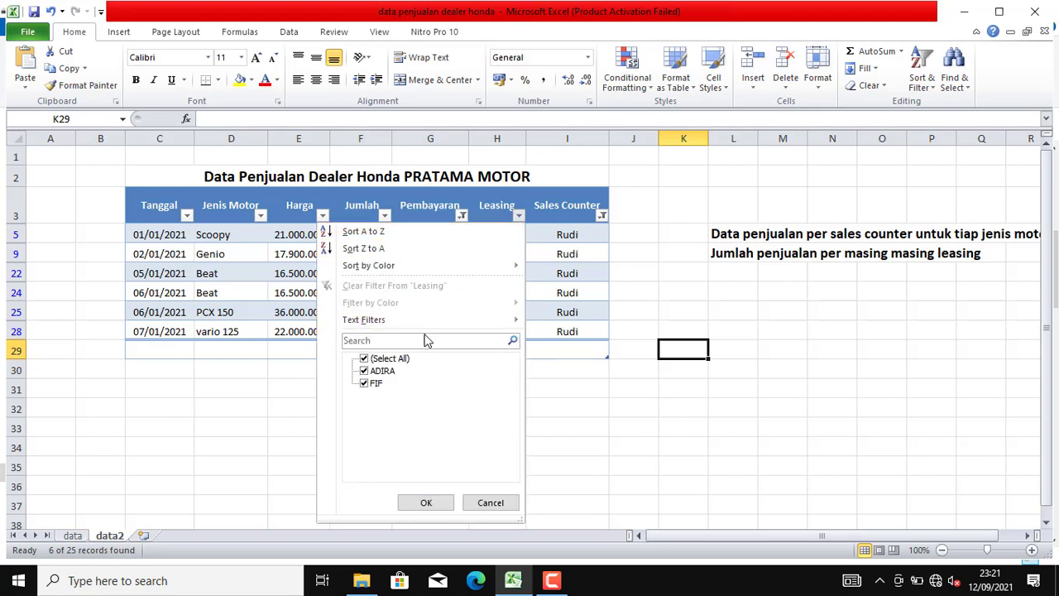
{"action": "left_click", "coordinate": [364, 359]}
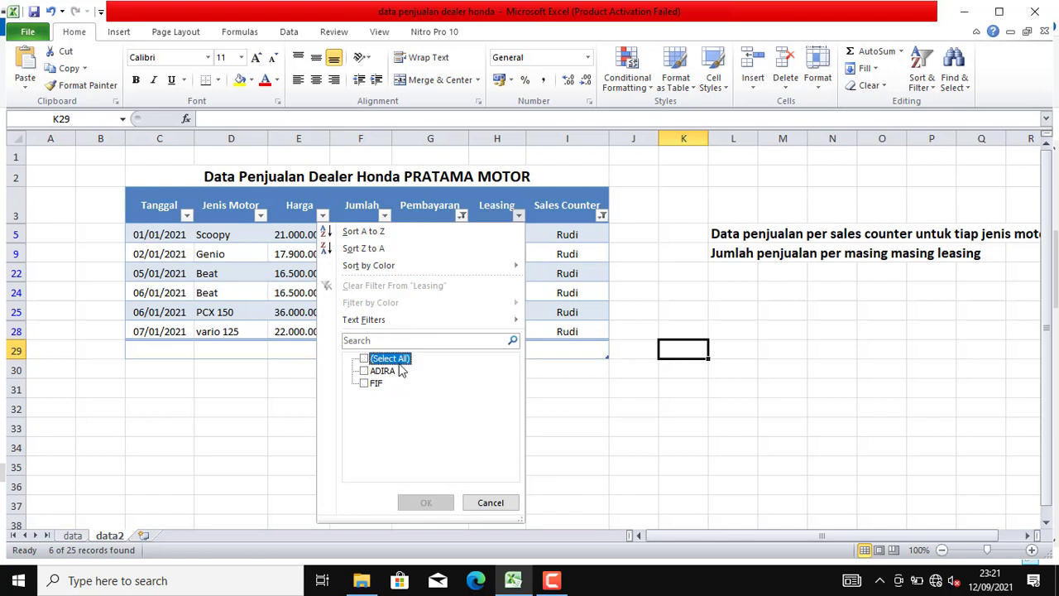
{"action": "left_click", "coordinate": [365, 384]}
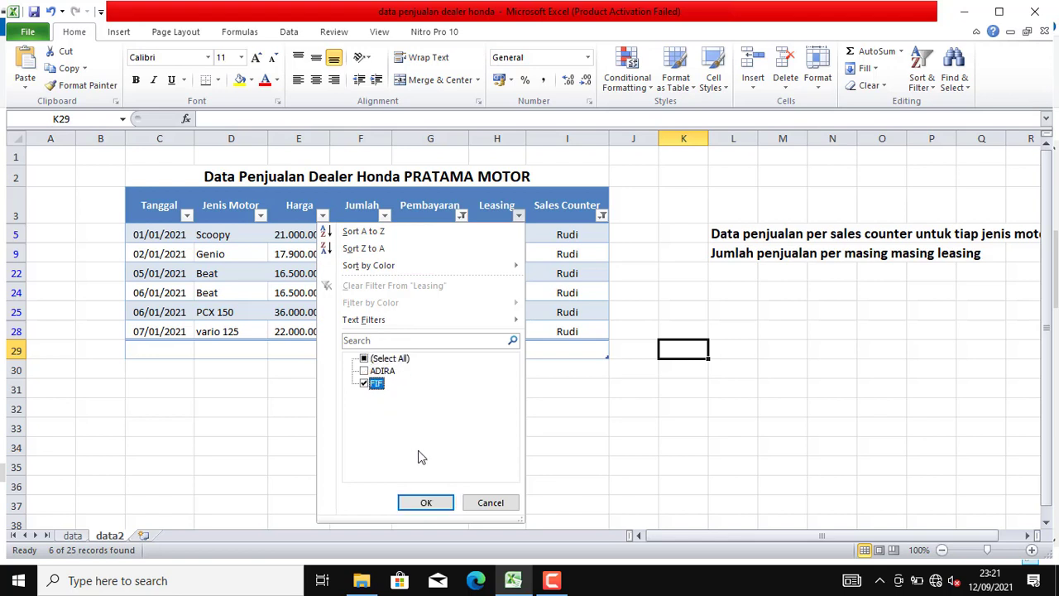
{"action": "left_click", "coordinate": [425, 502]}
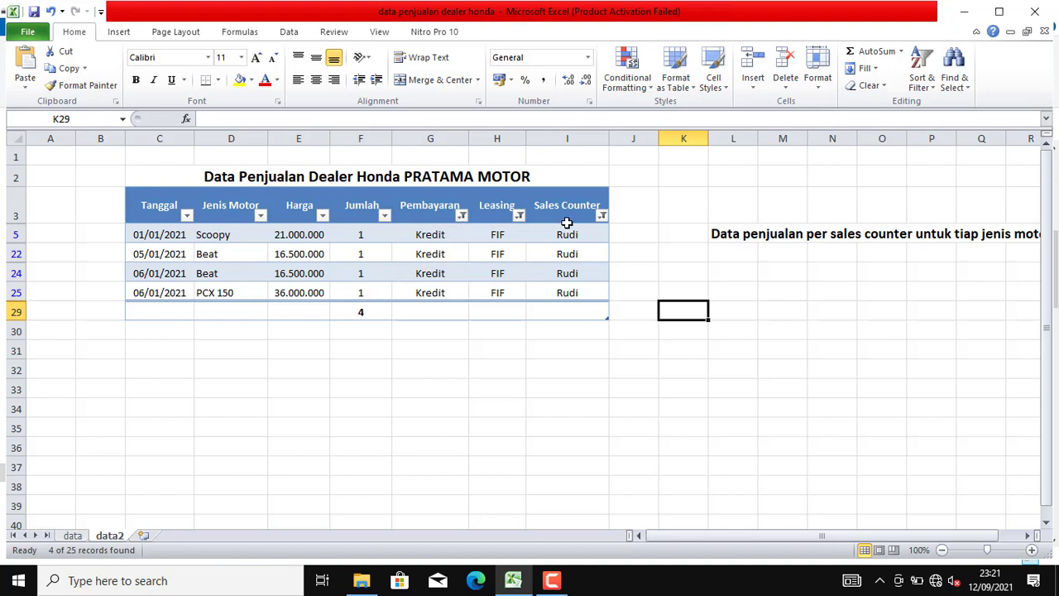
Reset the Pembayaran and Leasing filters to include all their values.
{"action": "left_click", "coordinate": [462, 217]}
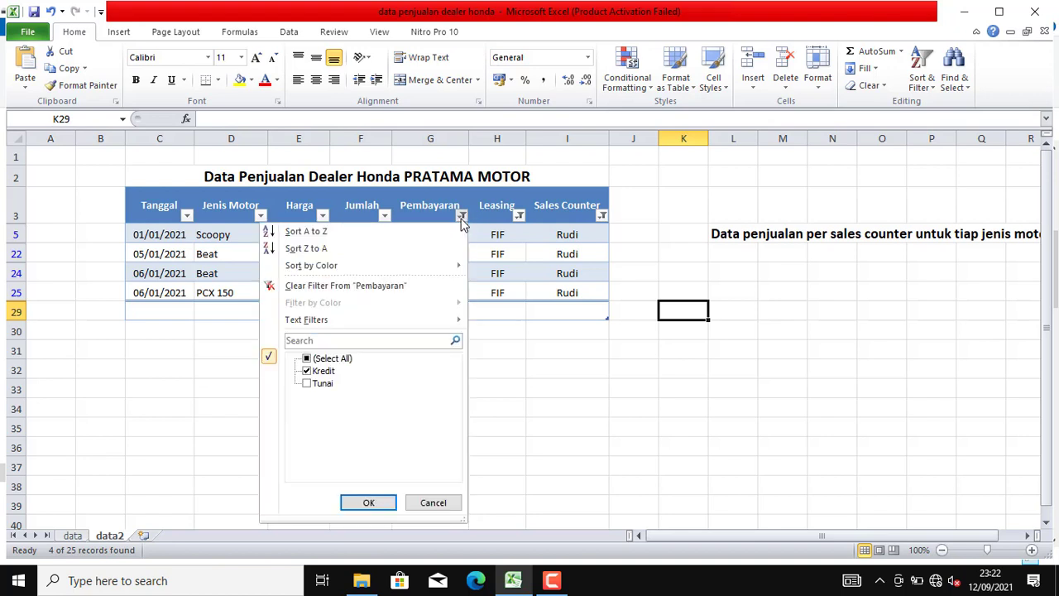
{"action": "left_click", "coordinate": [309, 362]}
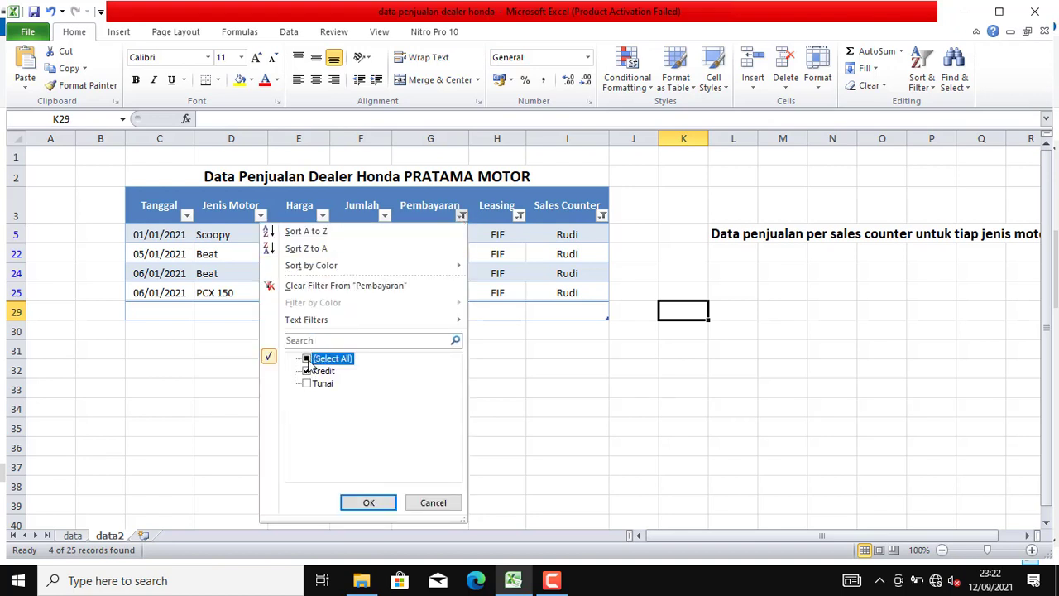
{"action": "left_click", "coordinate": [364, 502]}
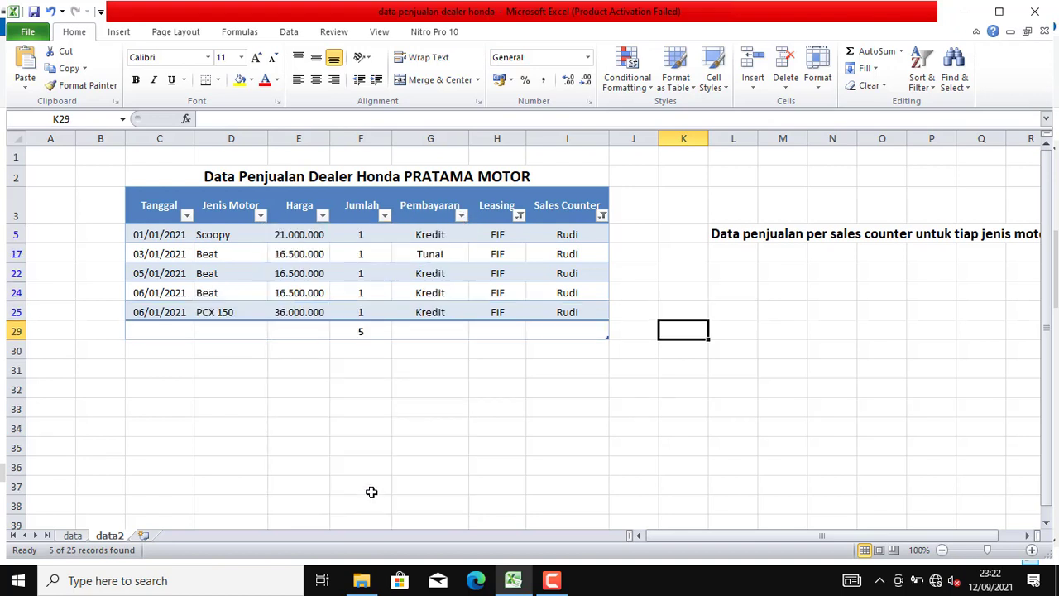
{"action": "left_click", "coordinate": [518, 216]}
{"action": "left_click", "coordinate": [364, 358]}
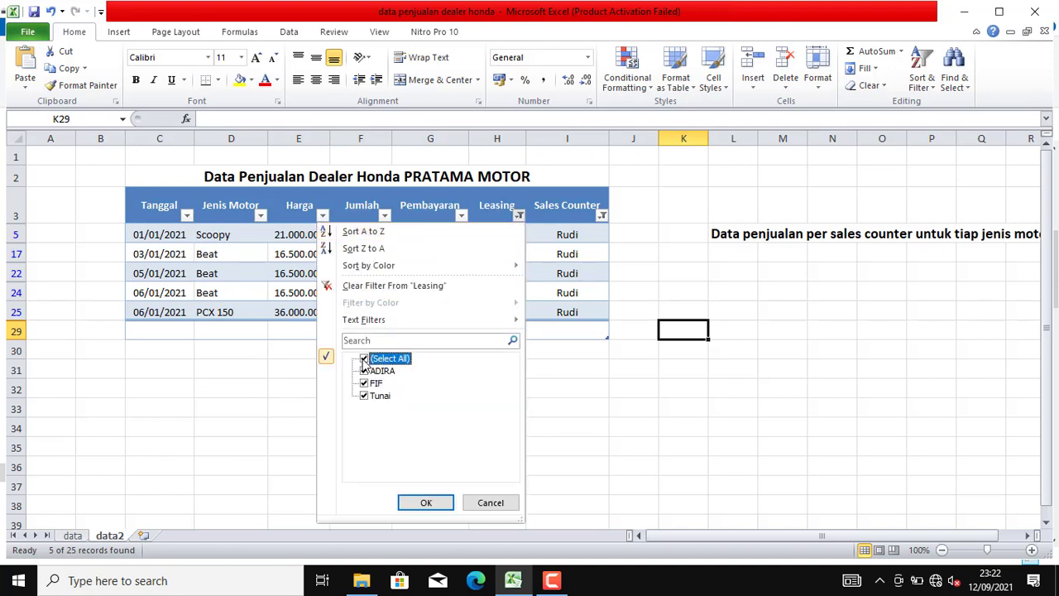
{"action": "left_click", "coordinate": [427, 503]}
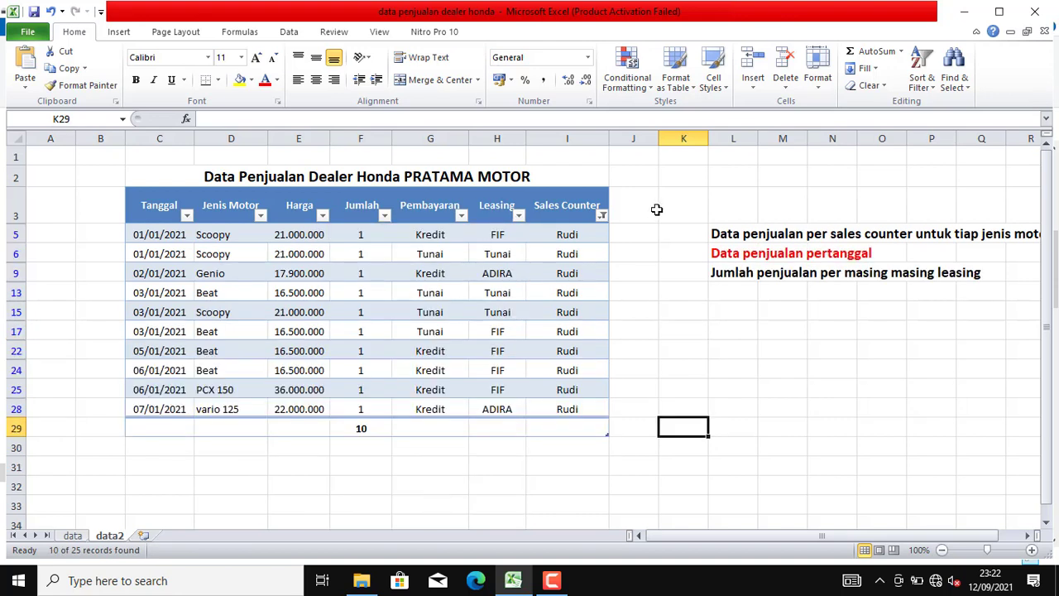
Reset the Sales Counter filter to include all salespeople and show the full sales table.
{"action": "left_click", "coordinate": [602, 216]}
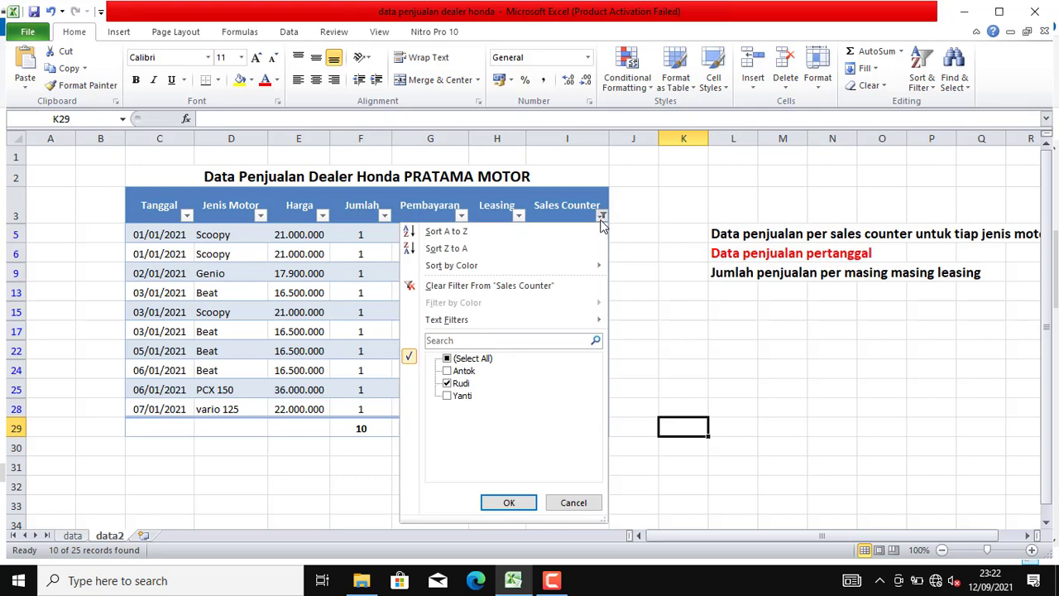
{"action": "left_click", "coordinate": [446, 360]}
{"action": "left_click", "coordinate": [517, 505]}
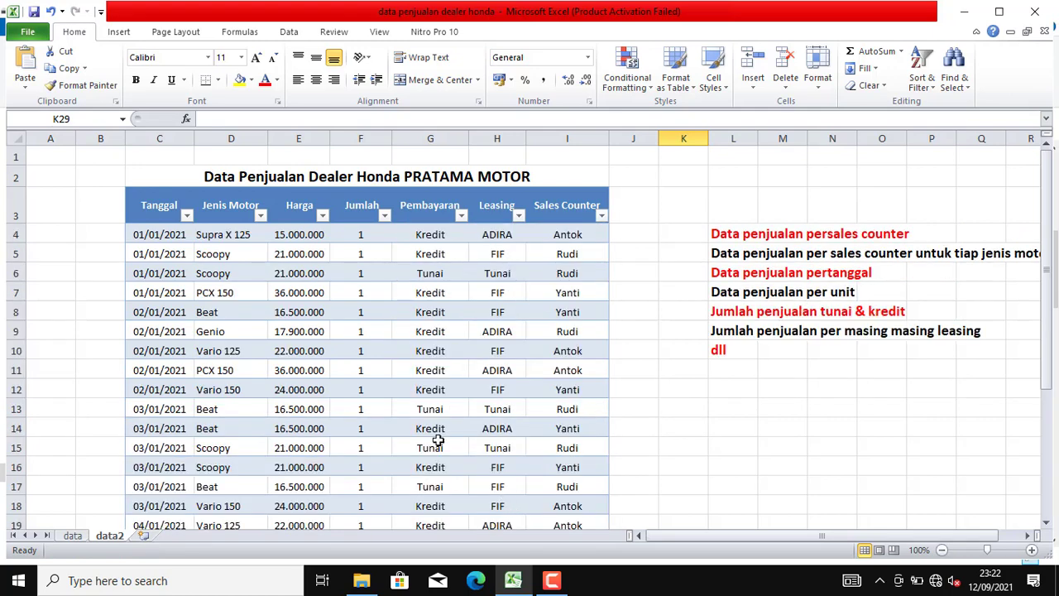
{"action": "scroll", "coordinate": [571, 313], "scroll_direction": "down", "scroll_amount": 2}
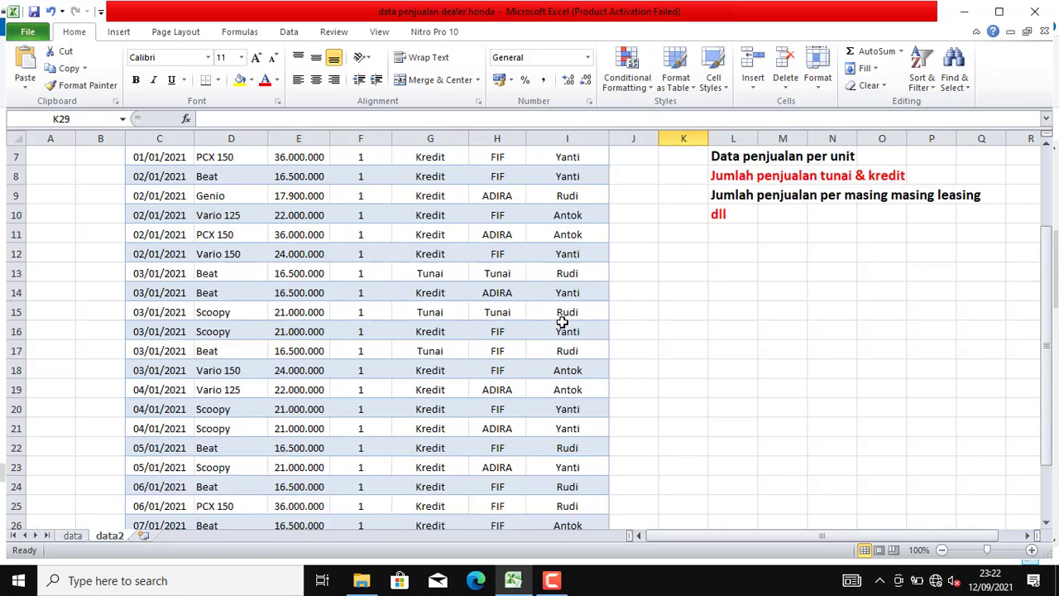
Filter the Jenis Motor column of the sales table to show only Scoopy.
{"action": "scroll", "coordinate": [571, 318], "scroll_direction": "up", "scroll_amount": 2}
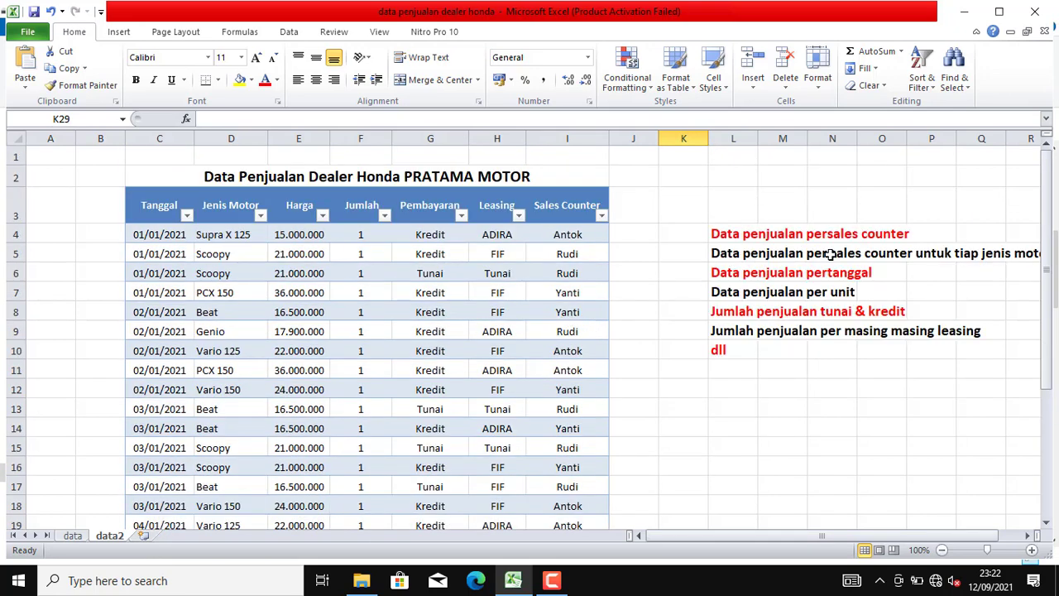
{"action": "left_click_drag", "start_coordinate": [797, 543], "coordinate": [830, 537]}
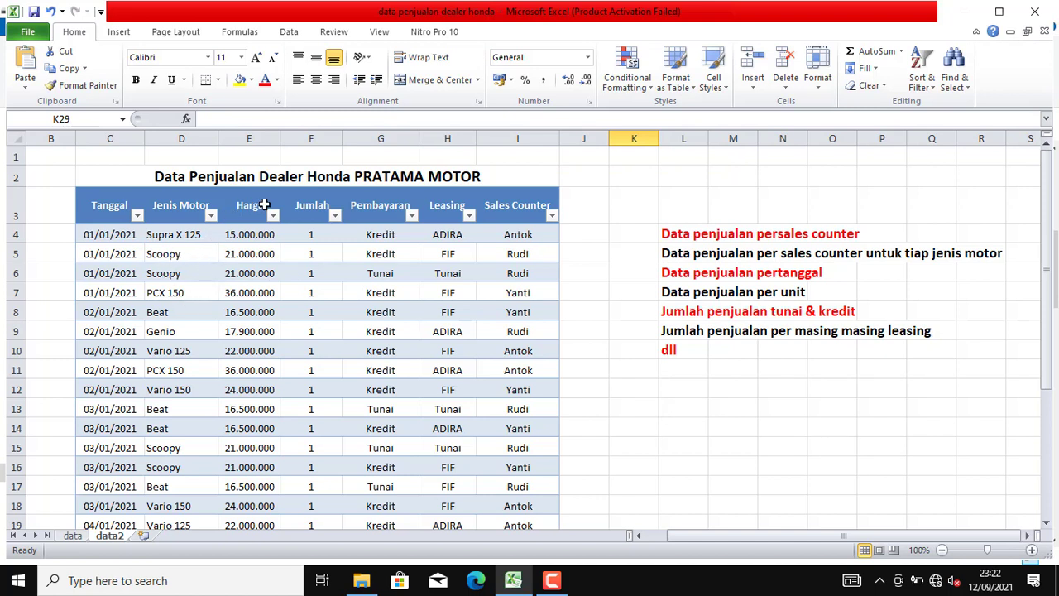
{"action": "left_click", "coordinate": [211, 216]}
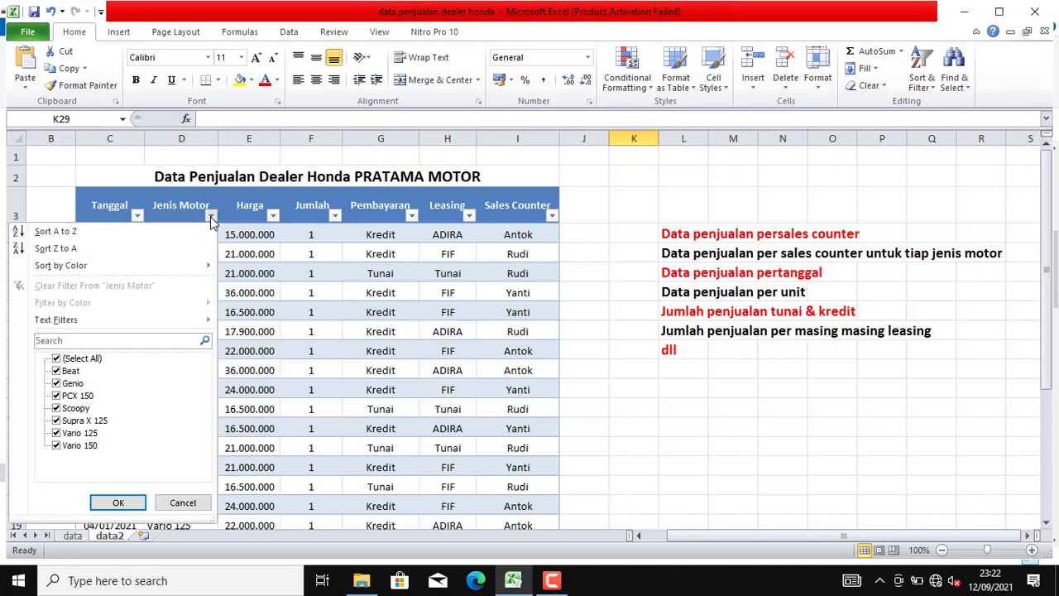
{"action": "left_click", "coordinate": [58, 359]}
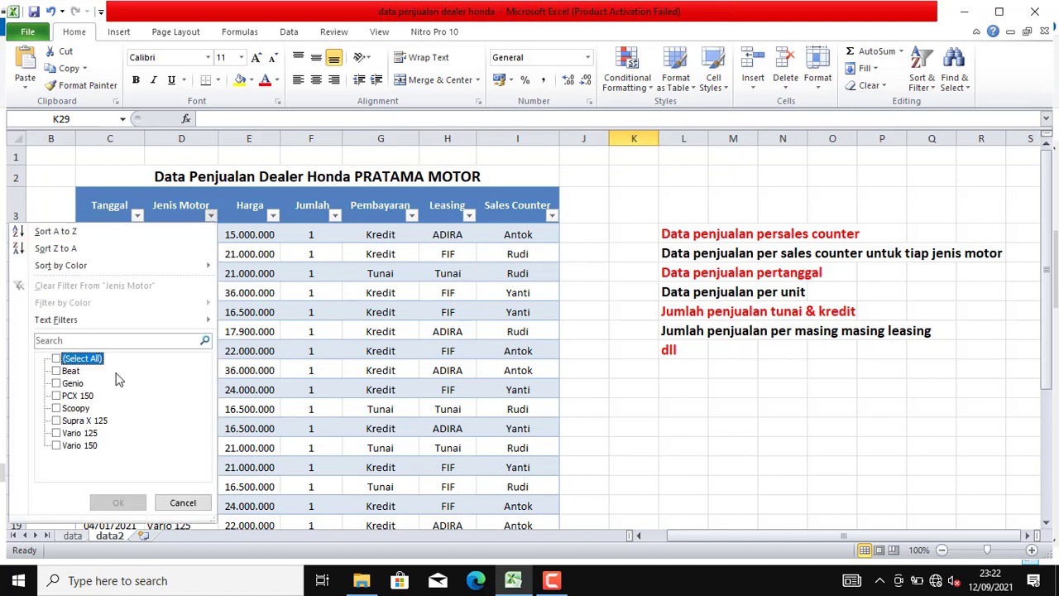
{"action": "left_click", "coordinate": [57, 408]}
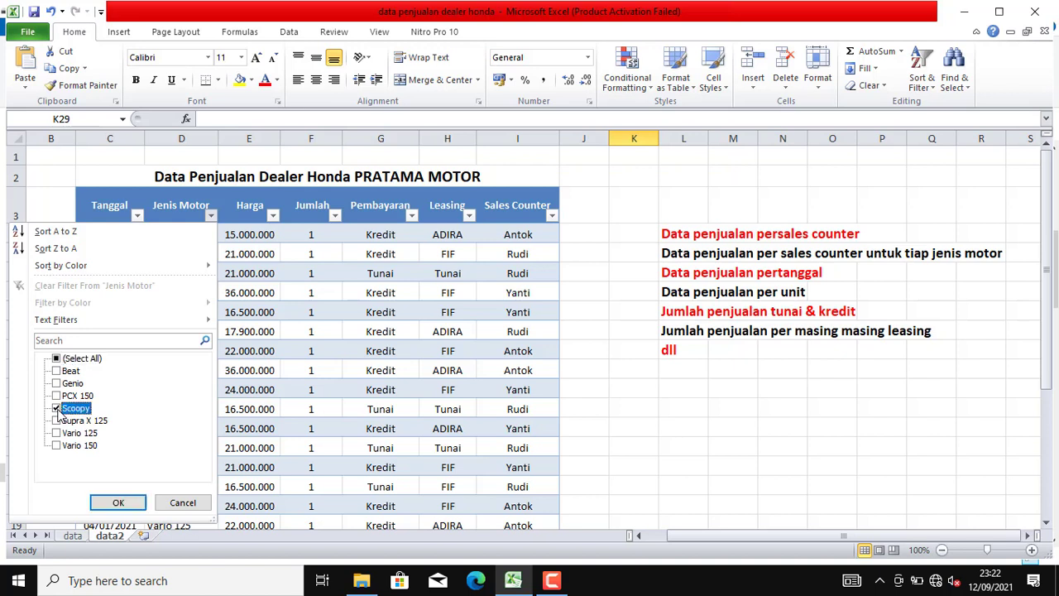
{"action": "left_click", "coordinate": [120, 504]}
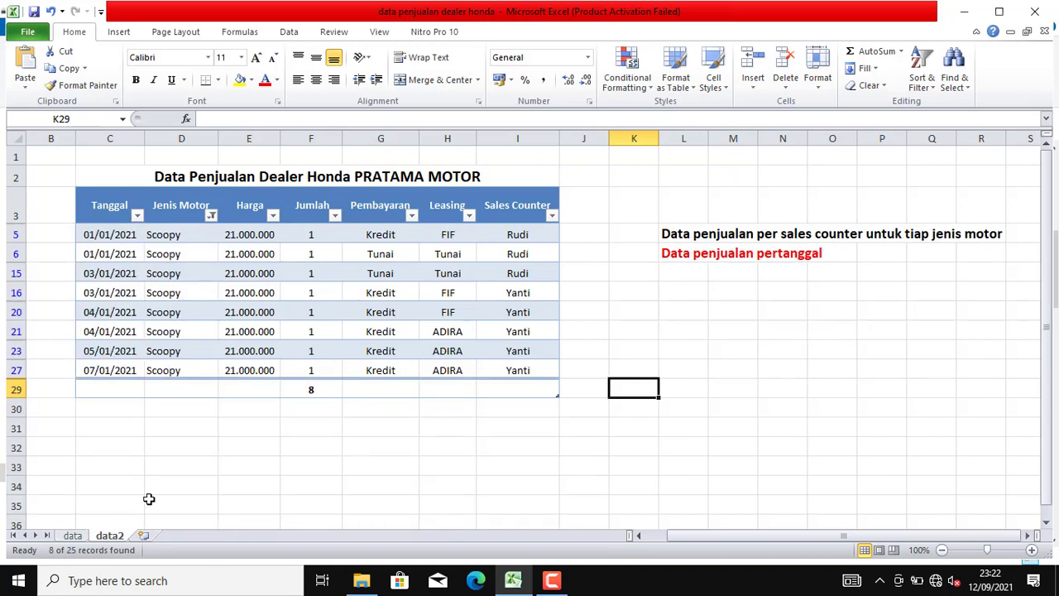